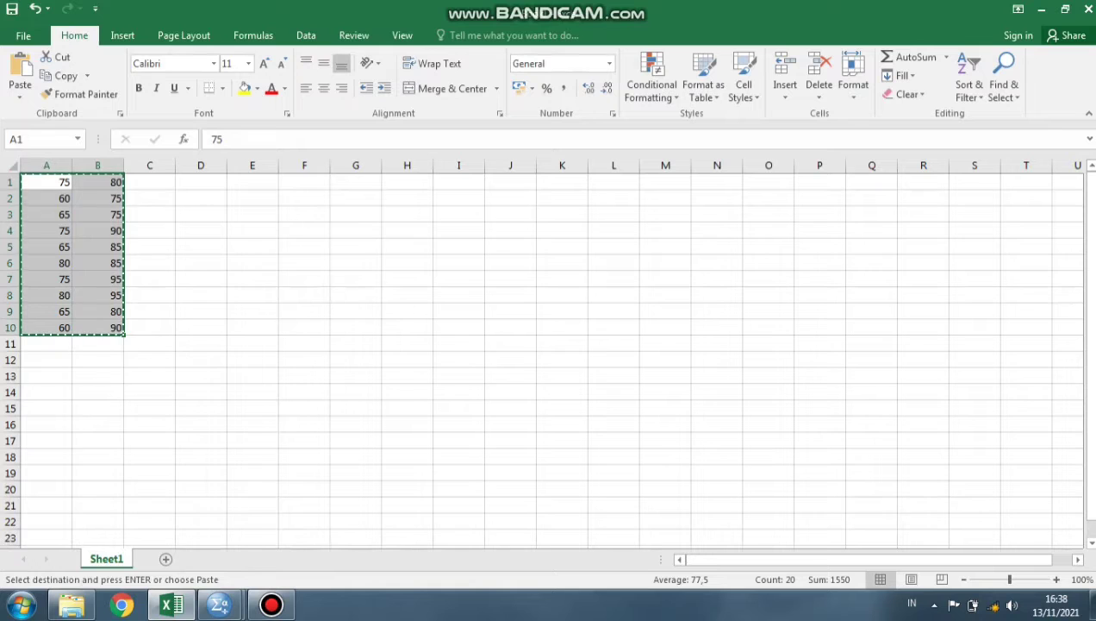
# Step: Copy the selected range A1:B10 and paste it into the SPSS Data Editor's data grid, starting at the first cell
pyautogui.rightClick(79, 238)
pyautogui.click(109, 272)
pyautogui.moveTo(220, 604)
pyautogui.click(132, 517)
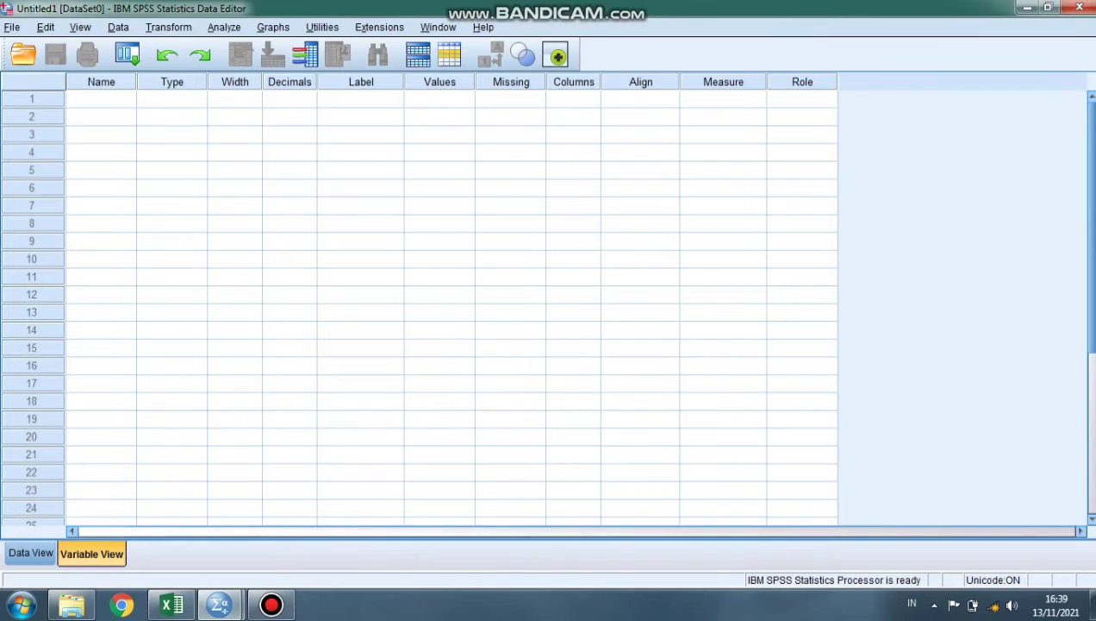
pyautogui.click(31, 552)
pyautogui.click(110, 121)
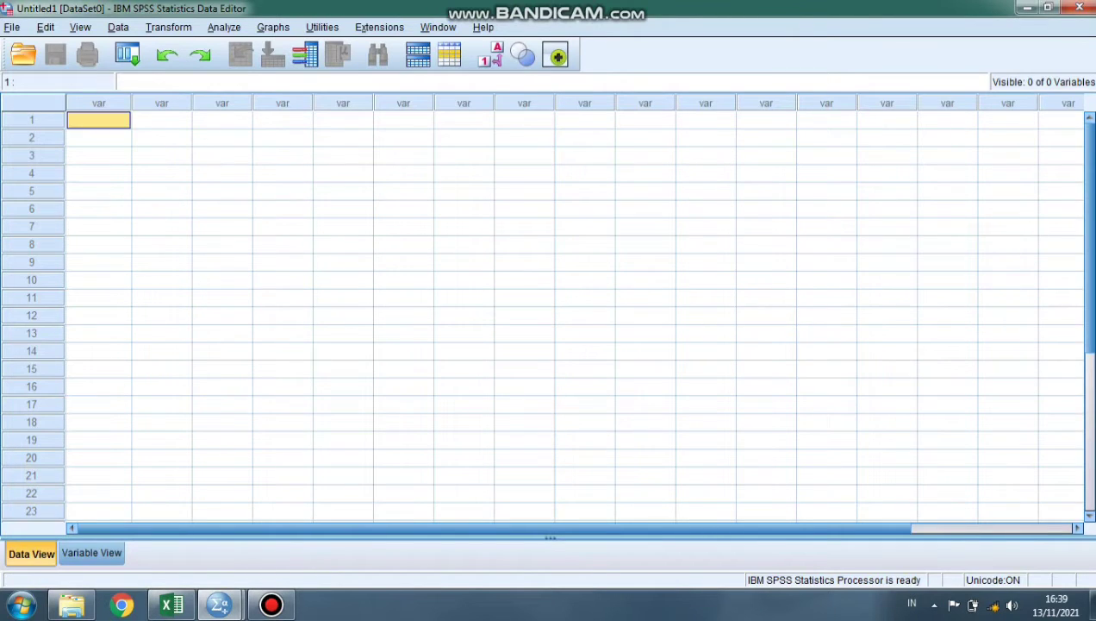
pyautogui.rightClick(112, 122)
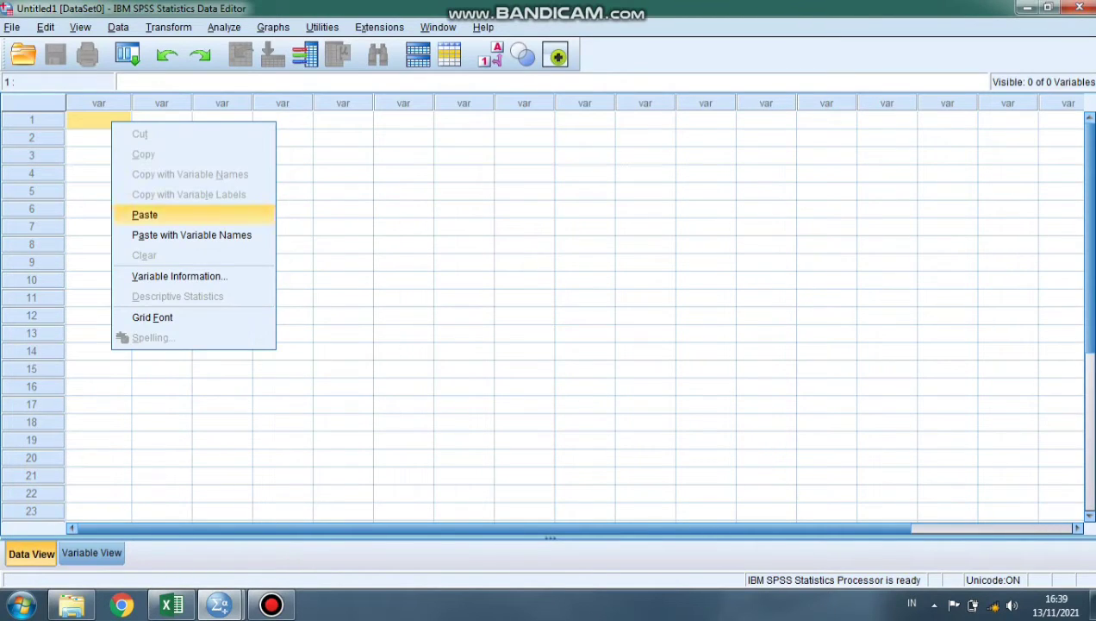
pyautogui.click(145, 215)
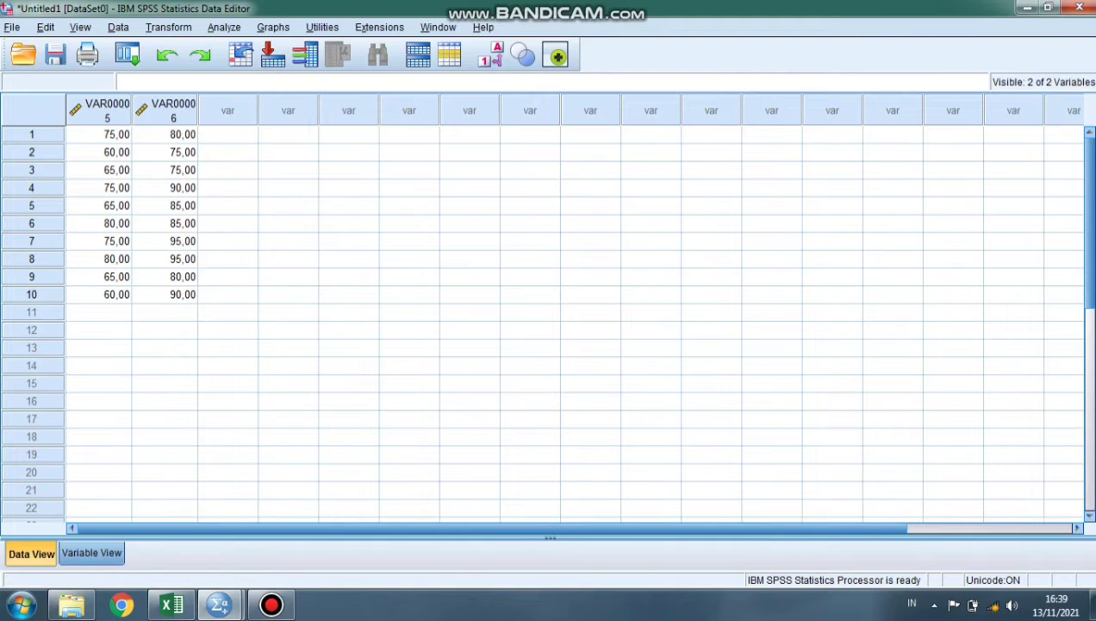
# Step: Set the number of decimals to 0 for both pasted variables
pyautogui.click(92, 552)
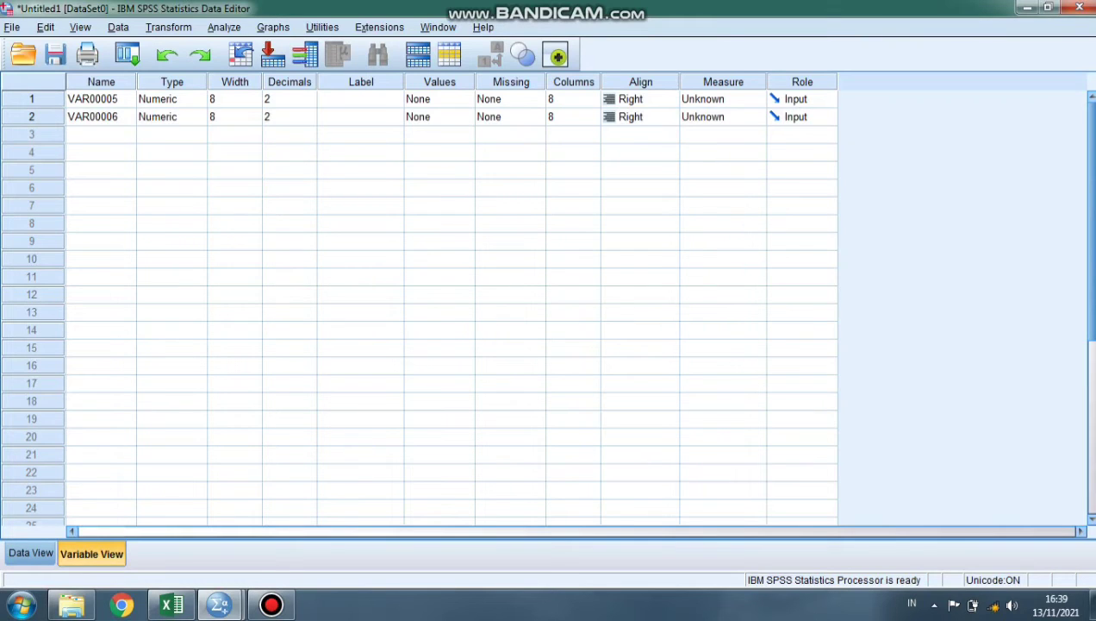
pyautogui.click(298, 99)
pyautogui.click(309, 103)
pyautogui.click(310, 103)
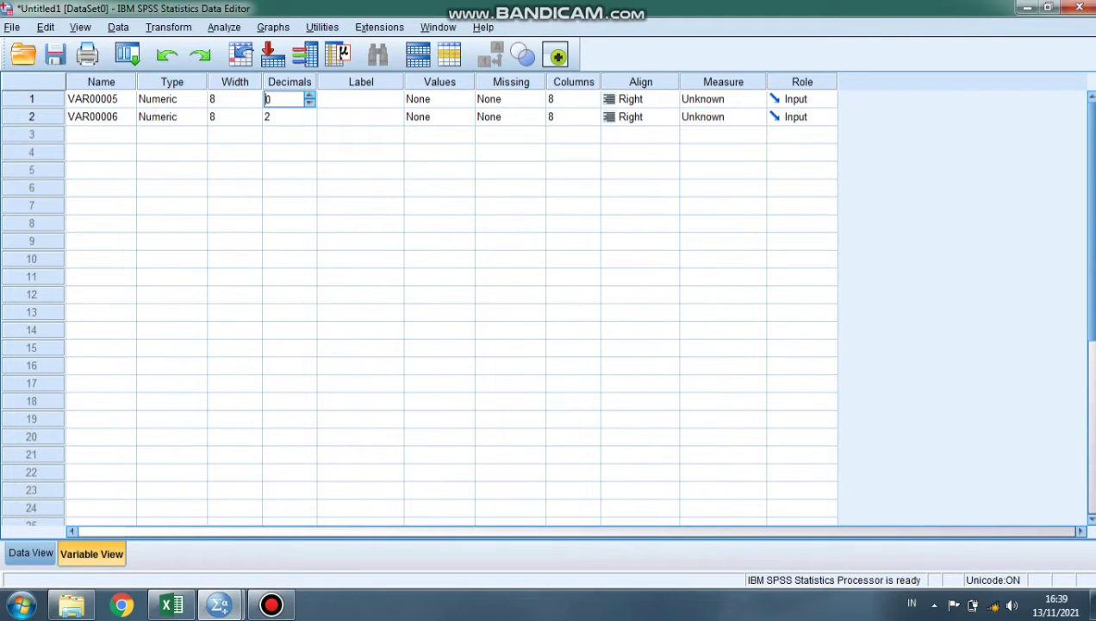
pyautogui.click(302, 118)
pyautogui.click(309, 120)
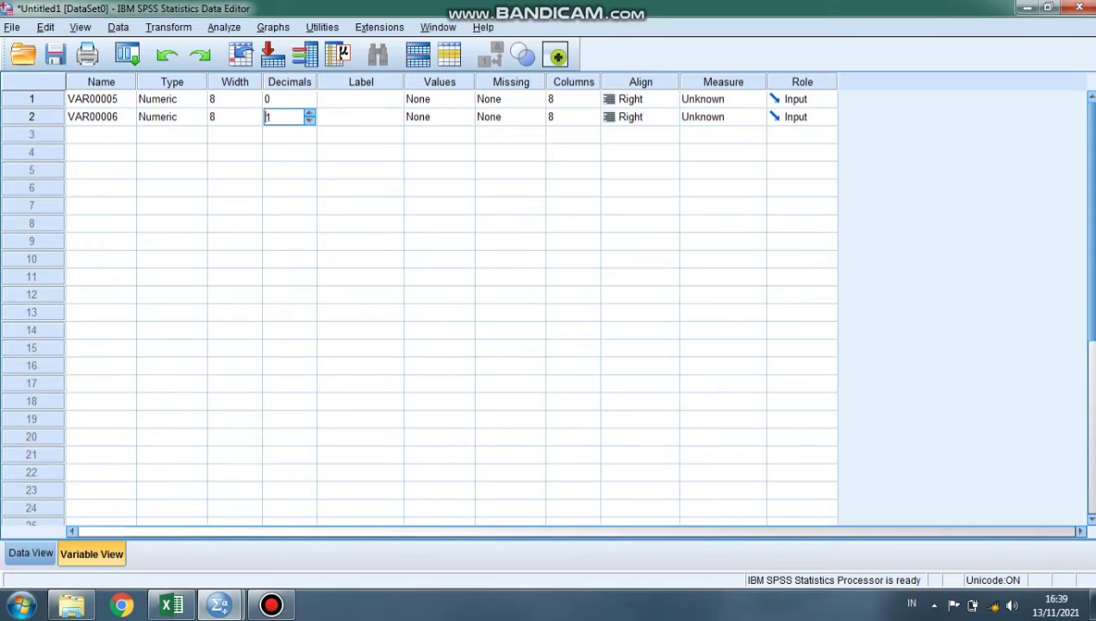
pyautogui.click(310, 121)
# Step: Rename the first variable motivasi and the second prestasi, and return to the data values
pyautogui.click(101, 99)
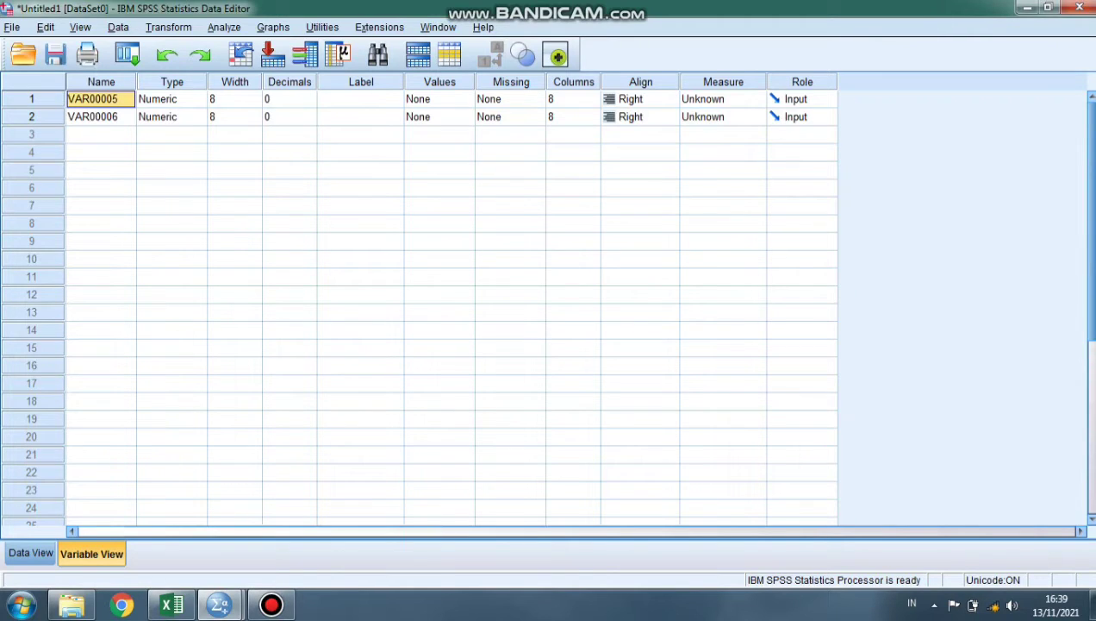
pyautogui.write('motivas')
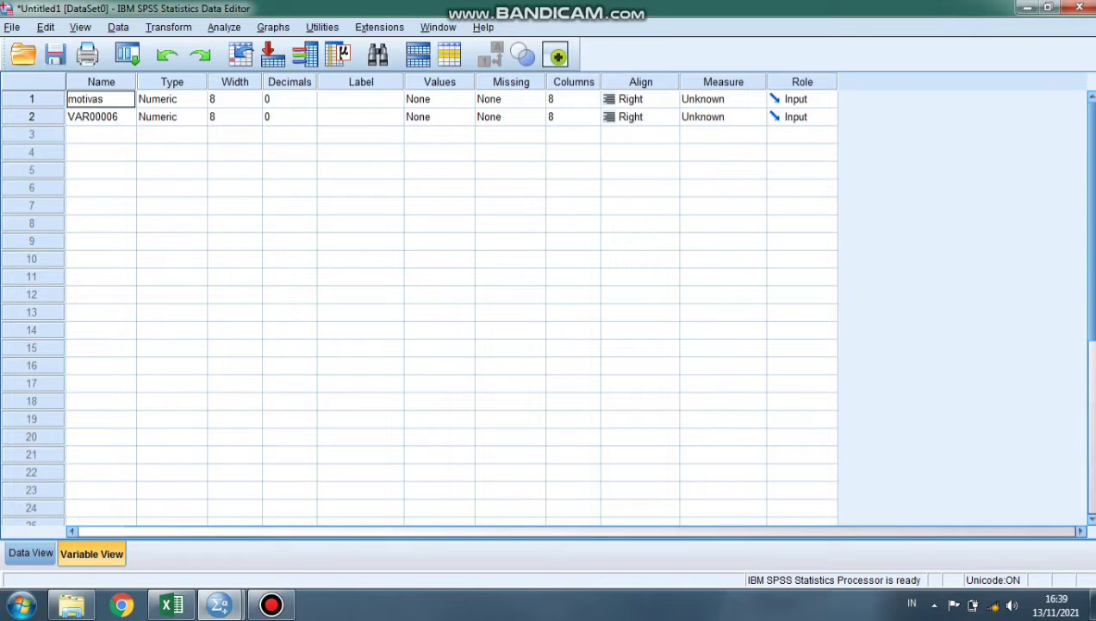
pyautogui.write('u')
pyautogui.press('BackSpace')
pyautogui.press('Return')
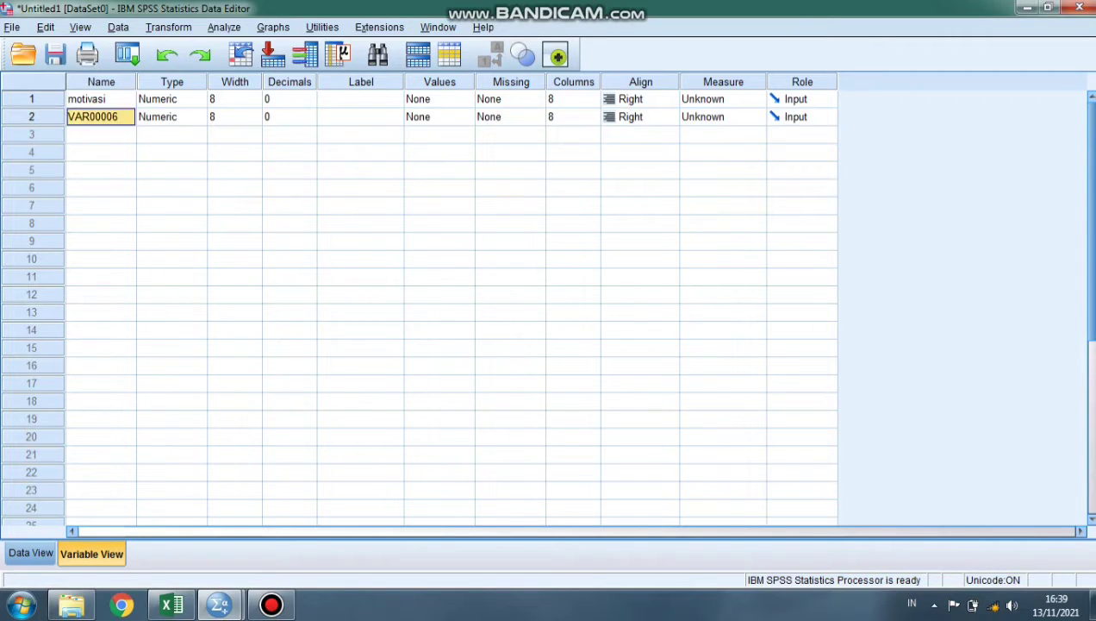
pyautogui.write('pres')
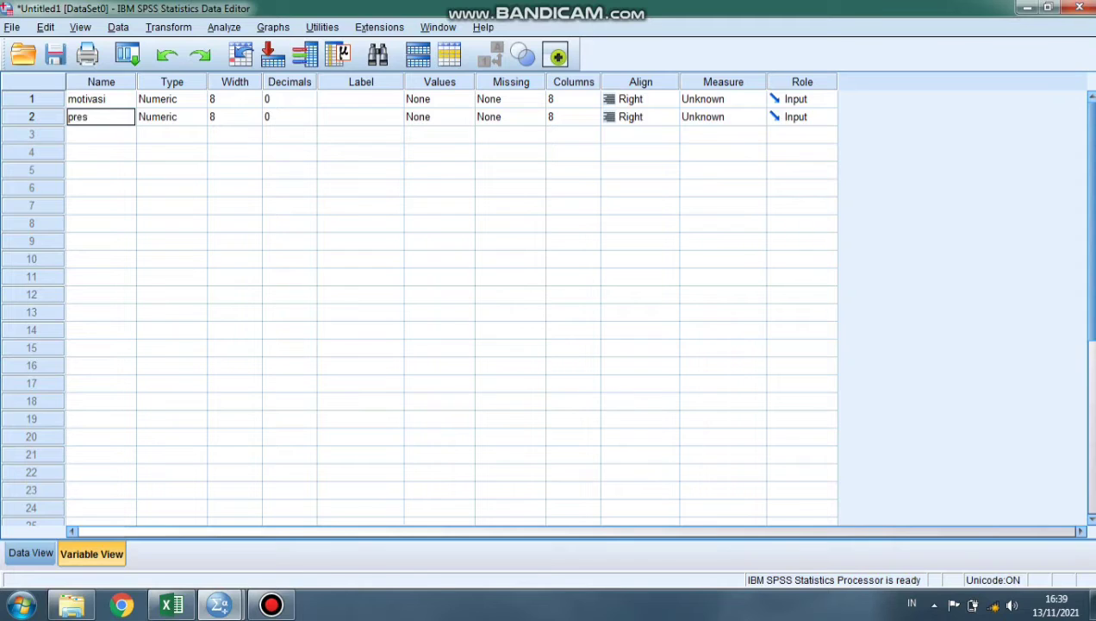
pyautogui.write('tasi')
pyautogui.click(31, 553)
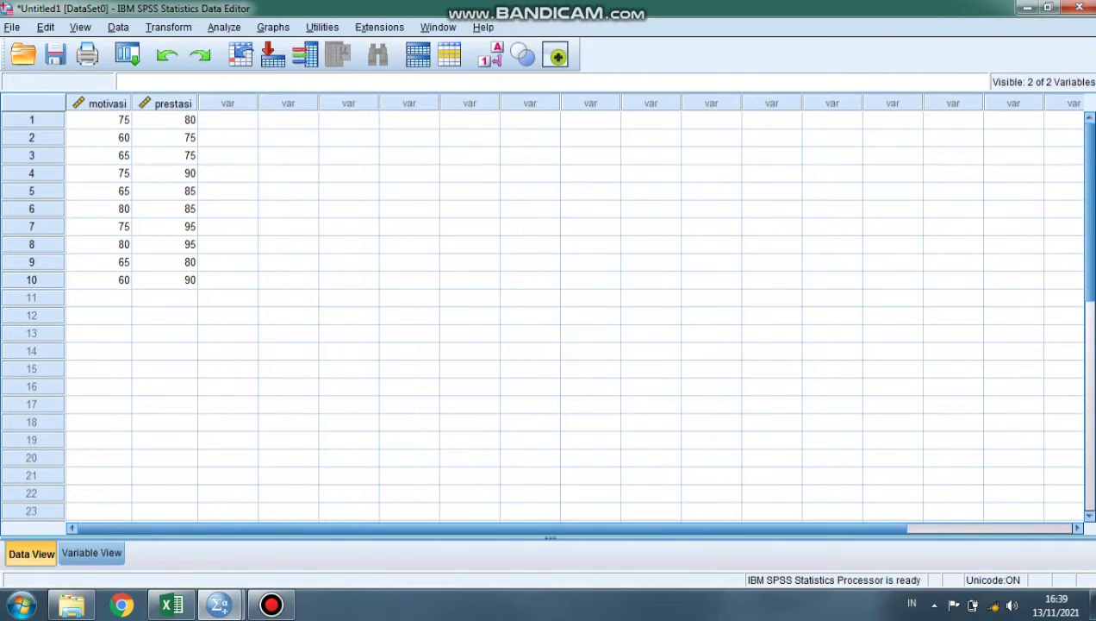
# Step: Set up a linear regression with motivasi as the independent variable and prestasi as the dependent variable
pyautogui.click(224, 27)
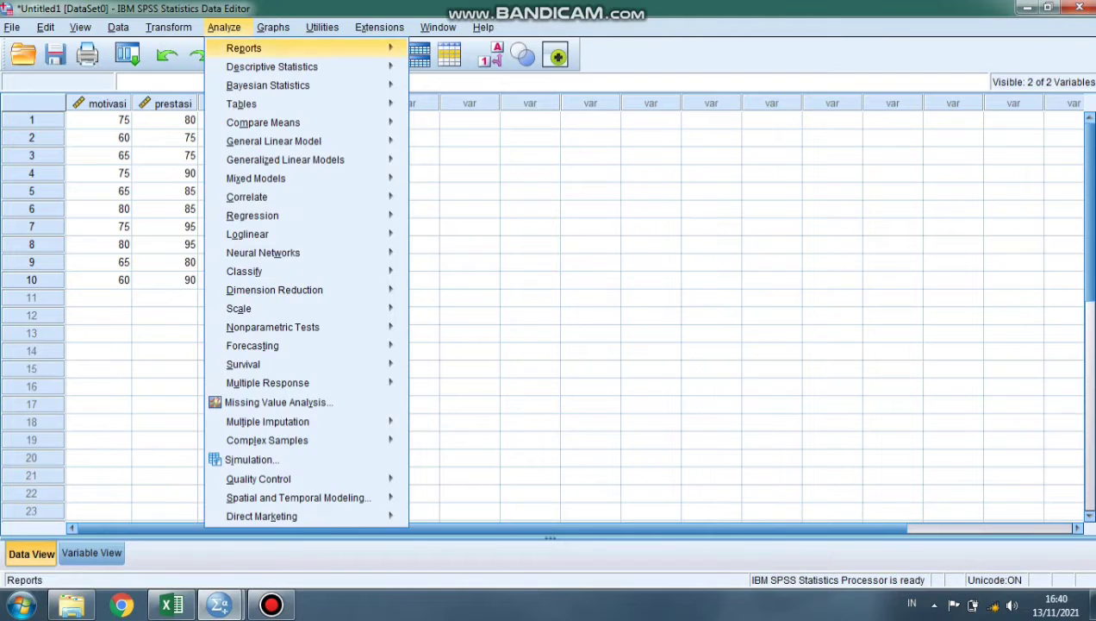
pyautogui.moveTo(267, 85)
pyautogui.moveTo(253, 215)
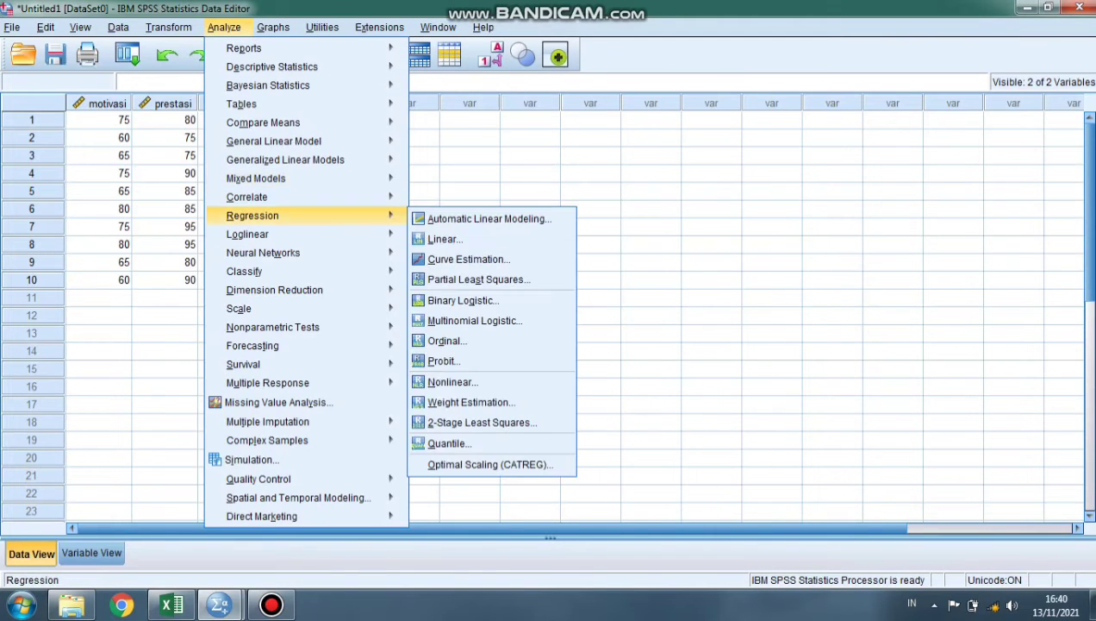
pyautogui.click(444, 239)
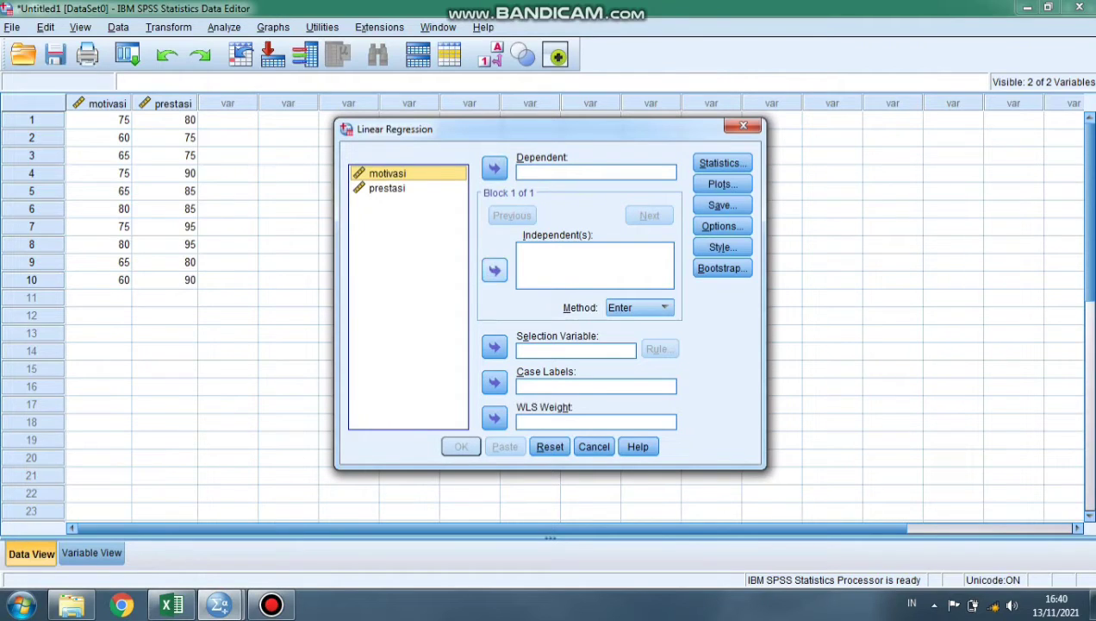
pyautogui.click(494, 269)
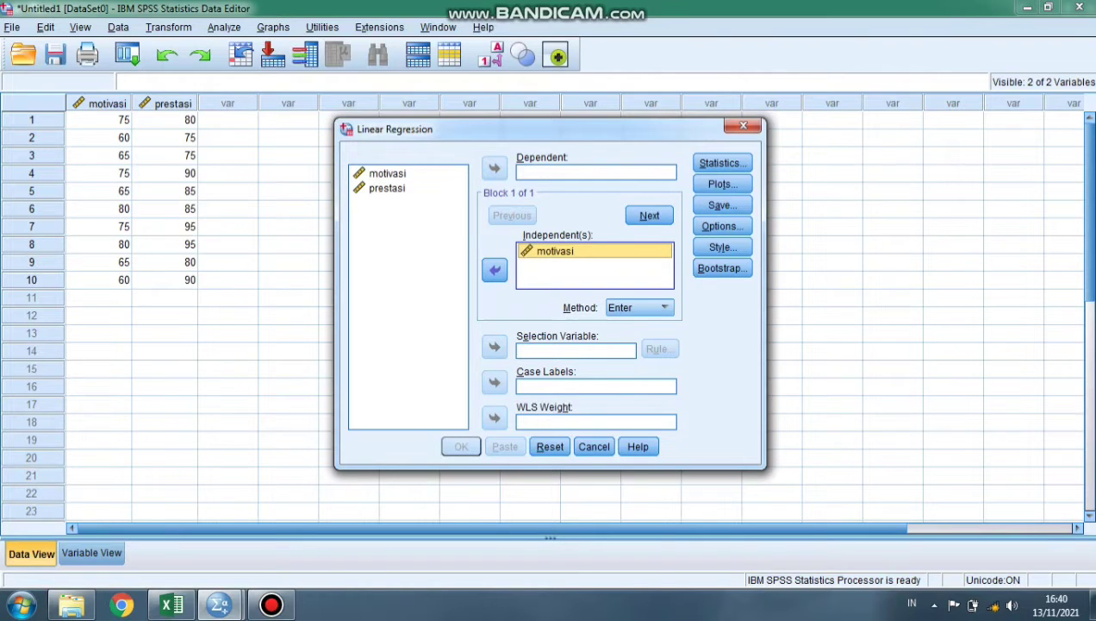
pyautogui.click(388, 188)
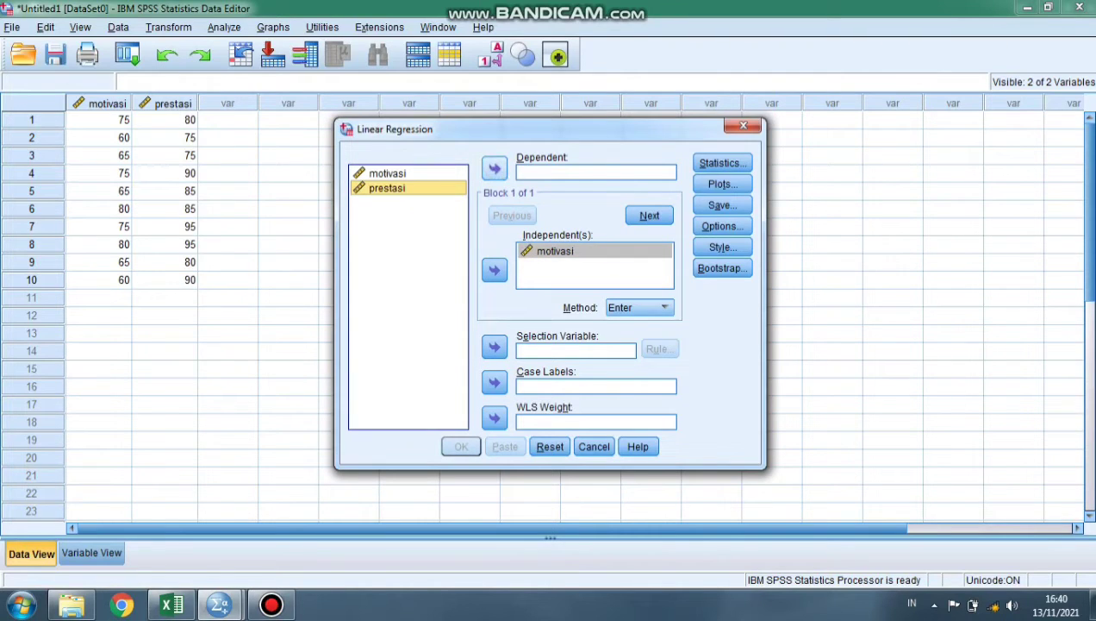
pyautogui.click(494, 169)
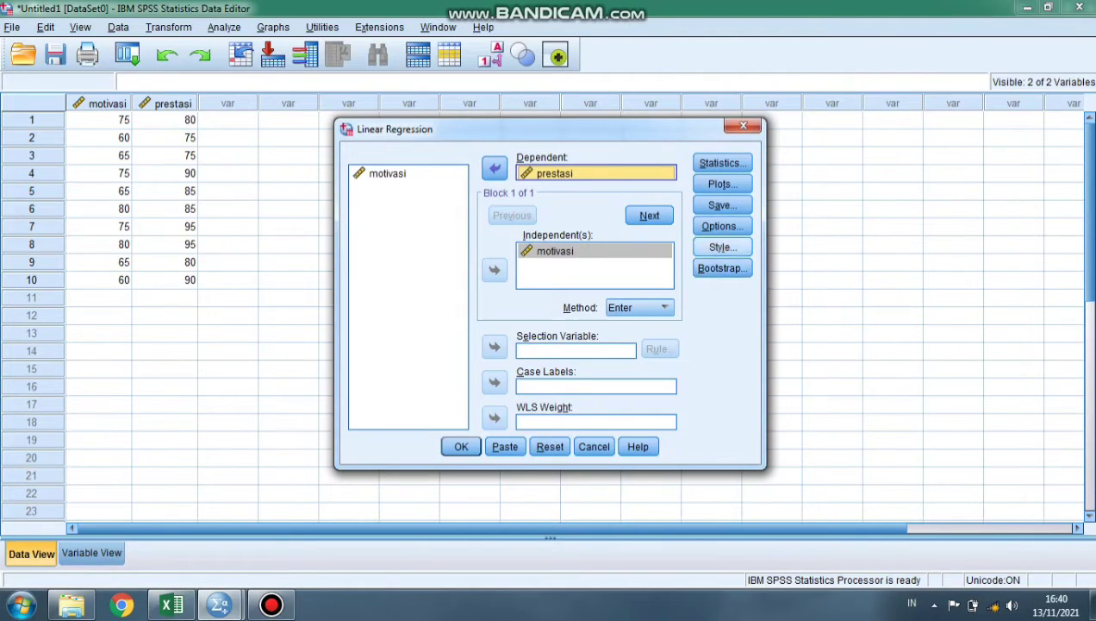
# Step: Choose to save the unstandardized residuals, keep the default regression options, and run the linear regression
pyautogui.click(723, 226)
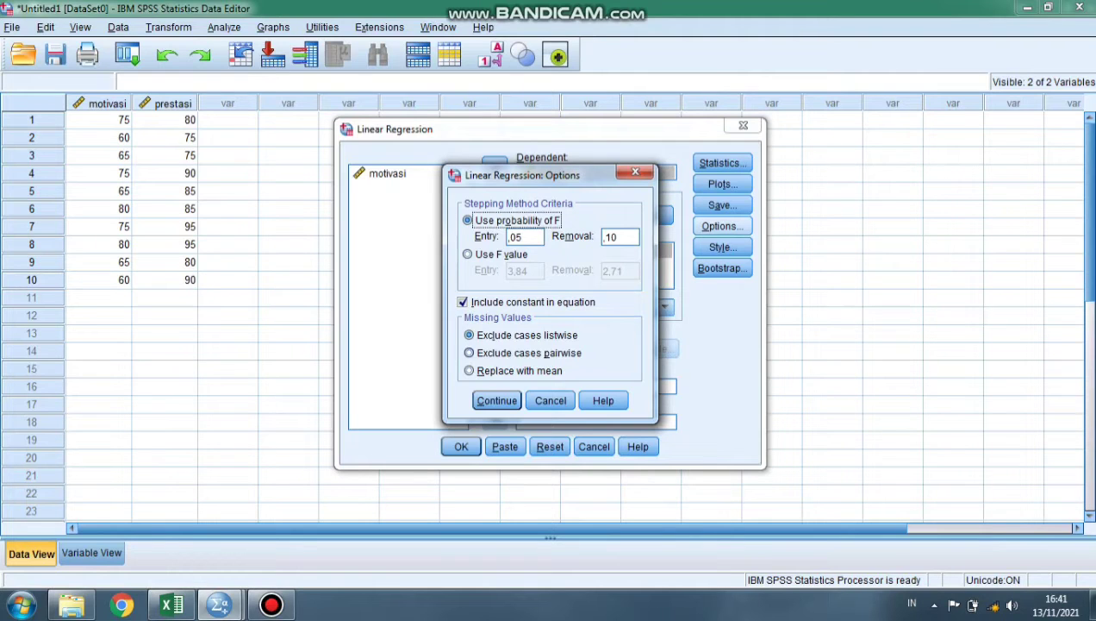
pyautogui.click(493, 400)
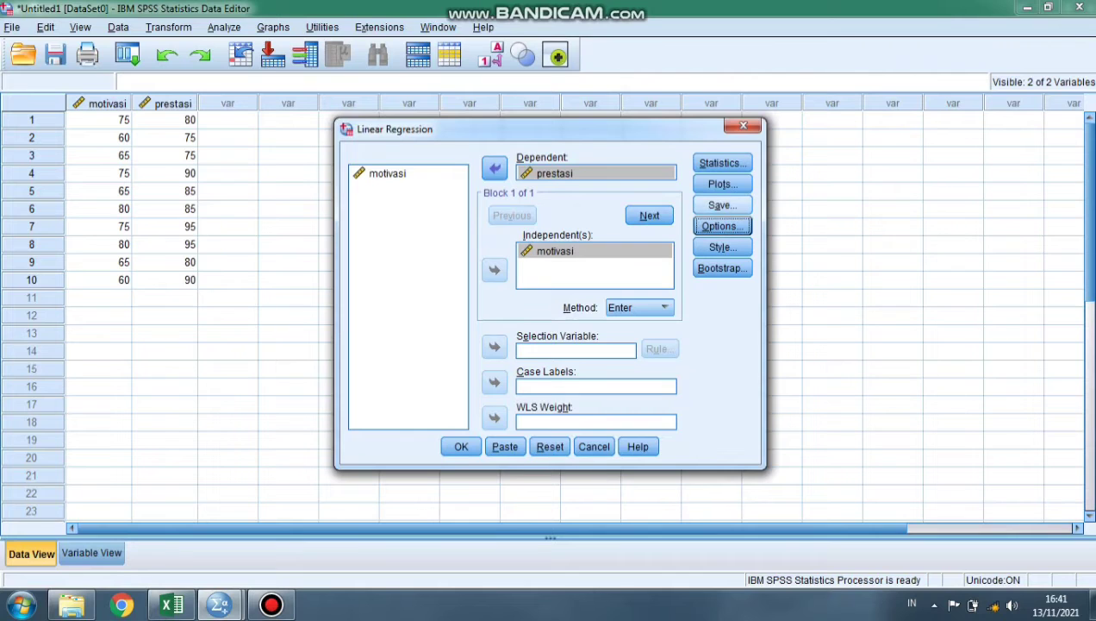
pyautogui.click(722, 204)
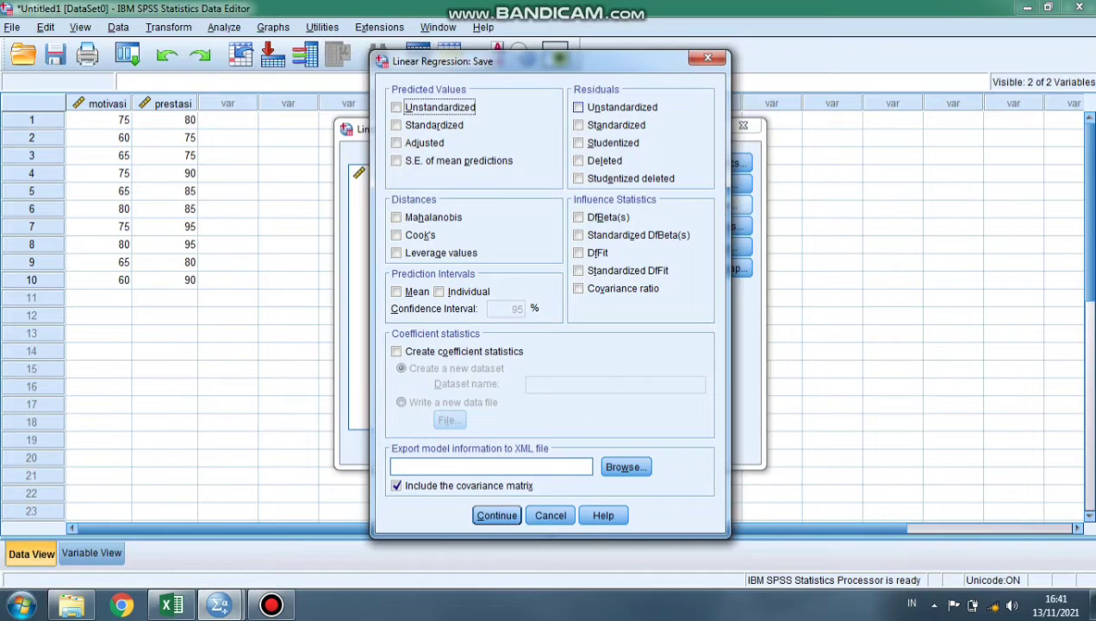
pyautogui.click(579, 108)
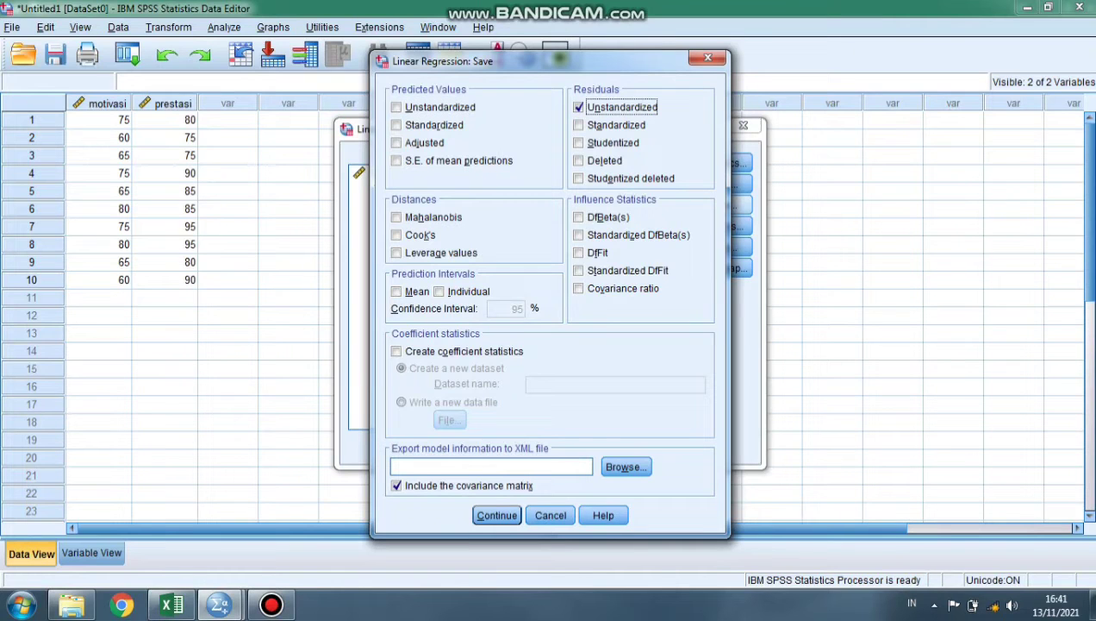
pyautogui.click(498, 515)
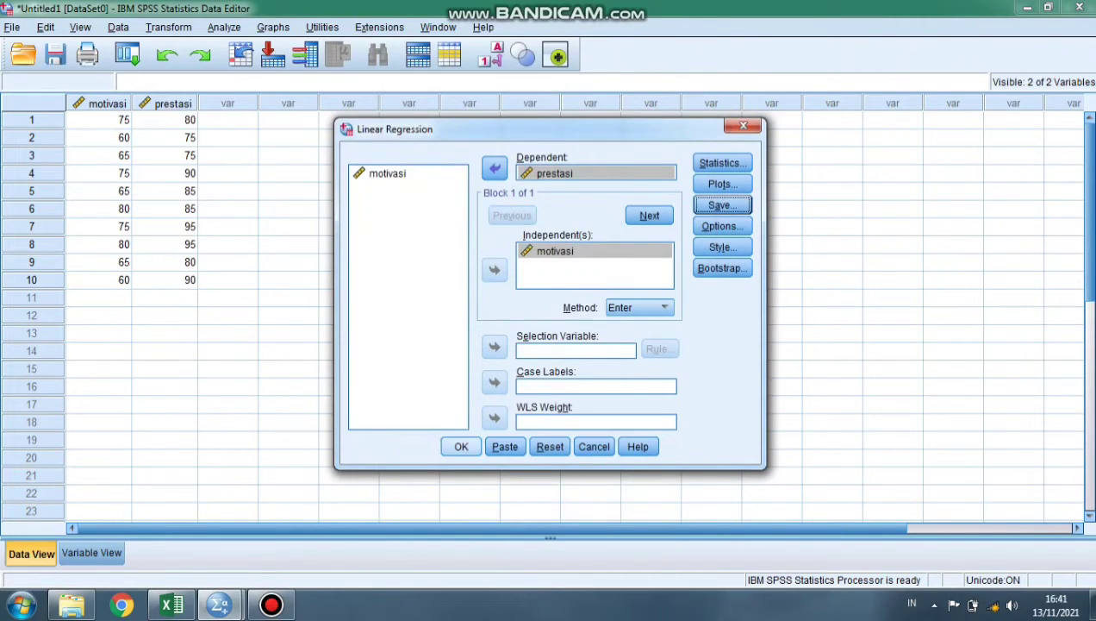
pyautogui.click(461, 446)
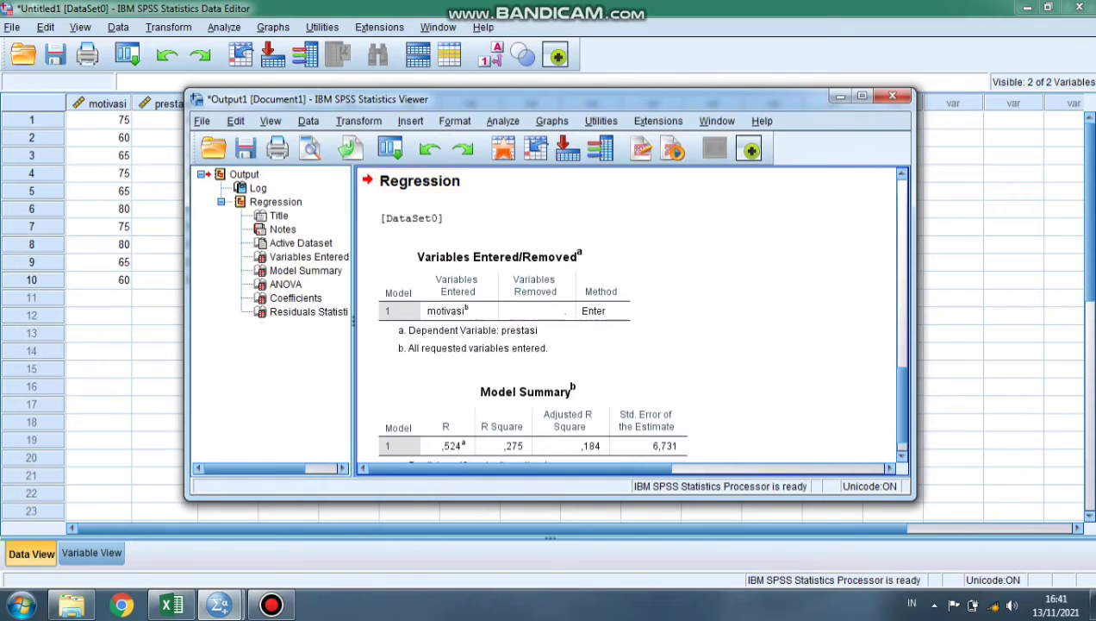
# Step: Maximize the output window and examine the regression tables from Model Summary through Residuals Statistics
pyautogui.click(862, 97)
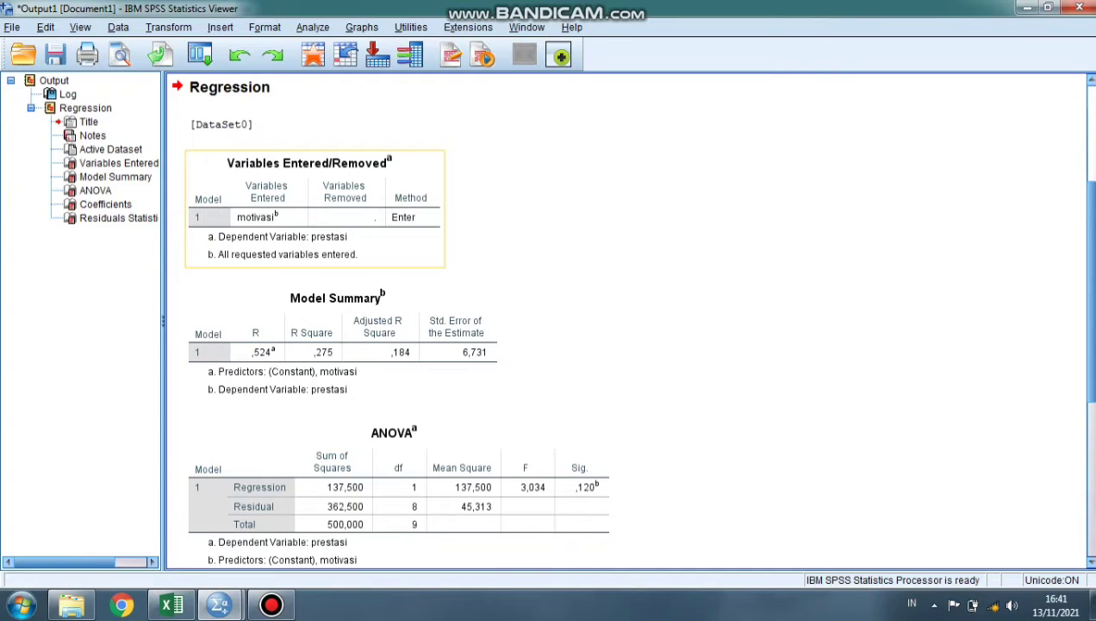
pyautogui.press('Down')
pyautogui.press('Down')
pyautogui.press('Down')
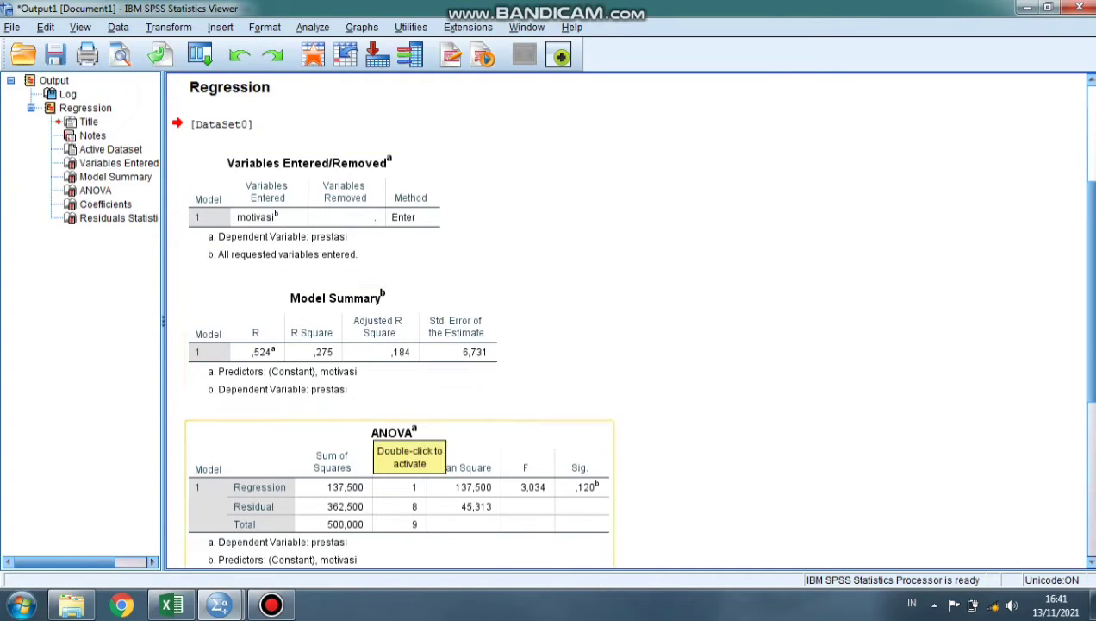
pyautogui.press('Down')
pyautogui.press('Down')
pyautogui.press('Down')
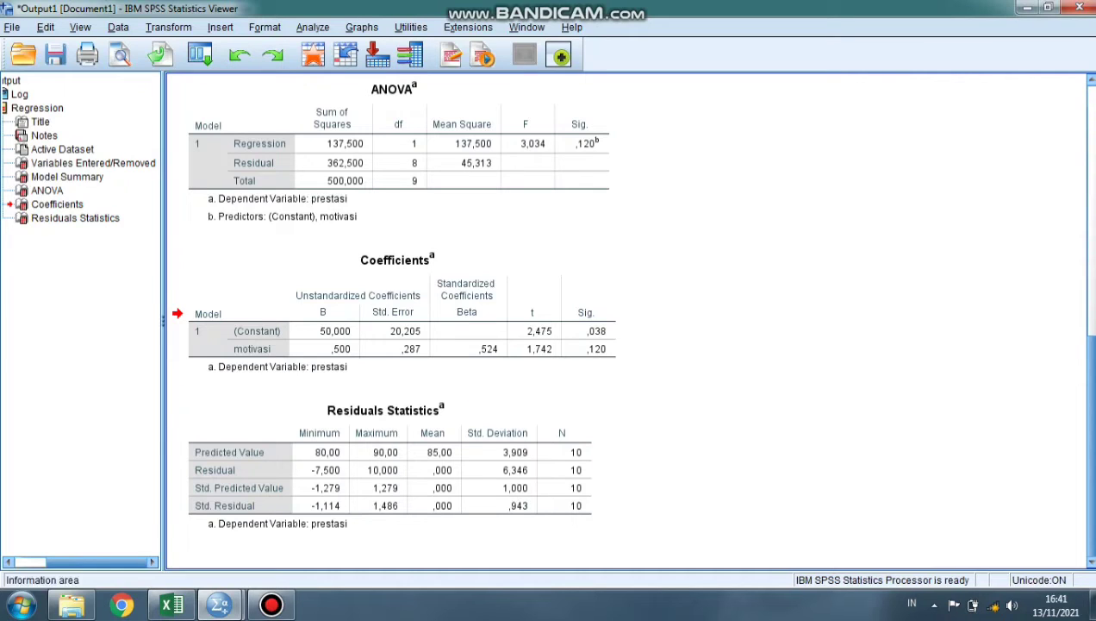
# Step: Run a one-sample Kolmogorov-Smirnov test on the unstandardized residual variable in the dataset, against the normal distribution
pyautogui.moveTo(219, 604)
pyautogui.click(129, 517)
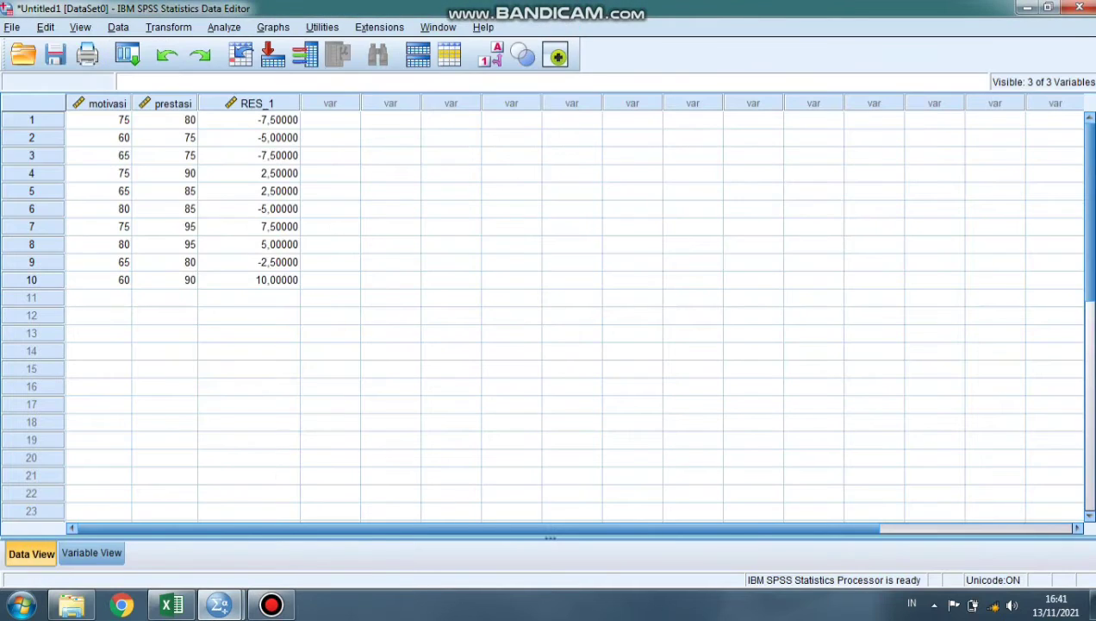
pyautogui.hotkey('alt', 'a')
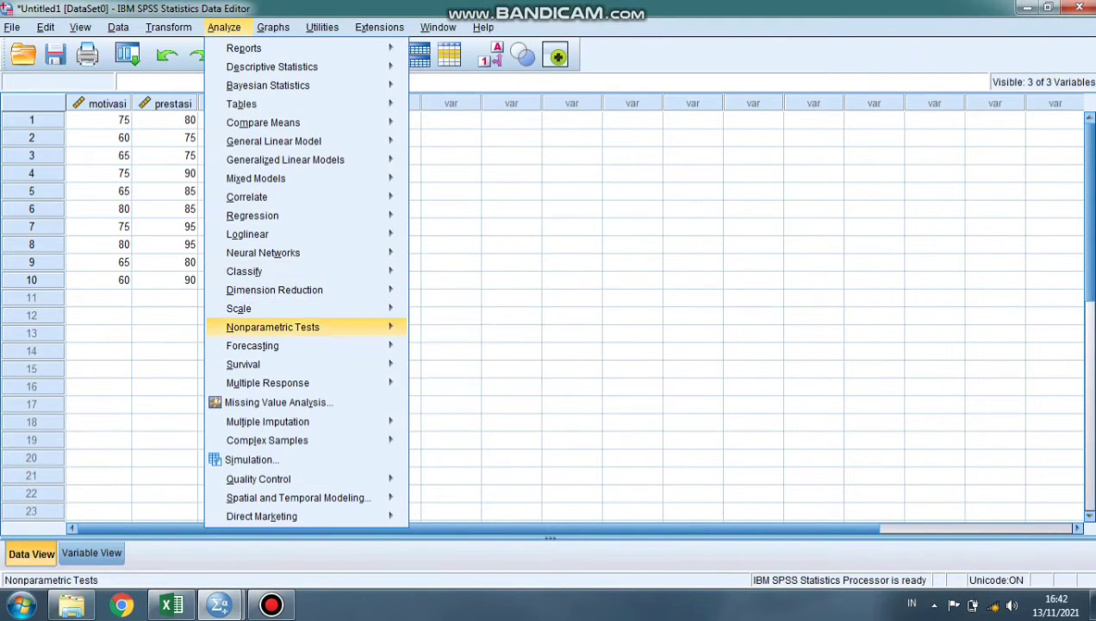
pyautogui.moveTo(284, 327)
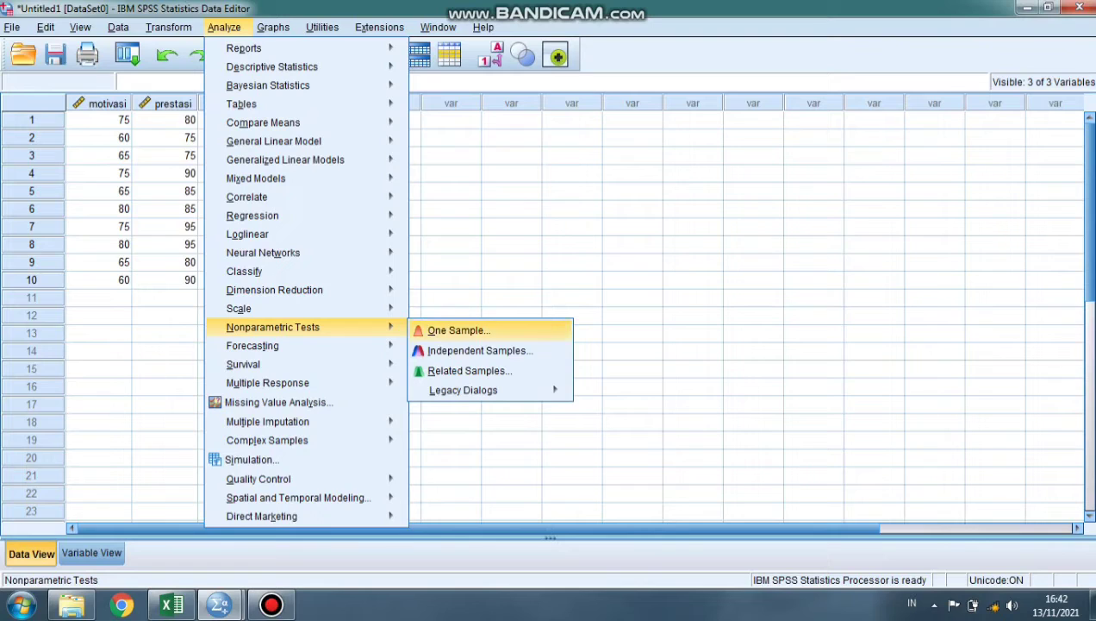
pyautogui.moveTo(474, 390)
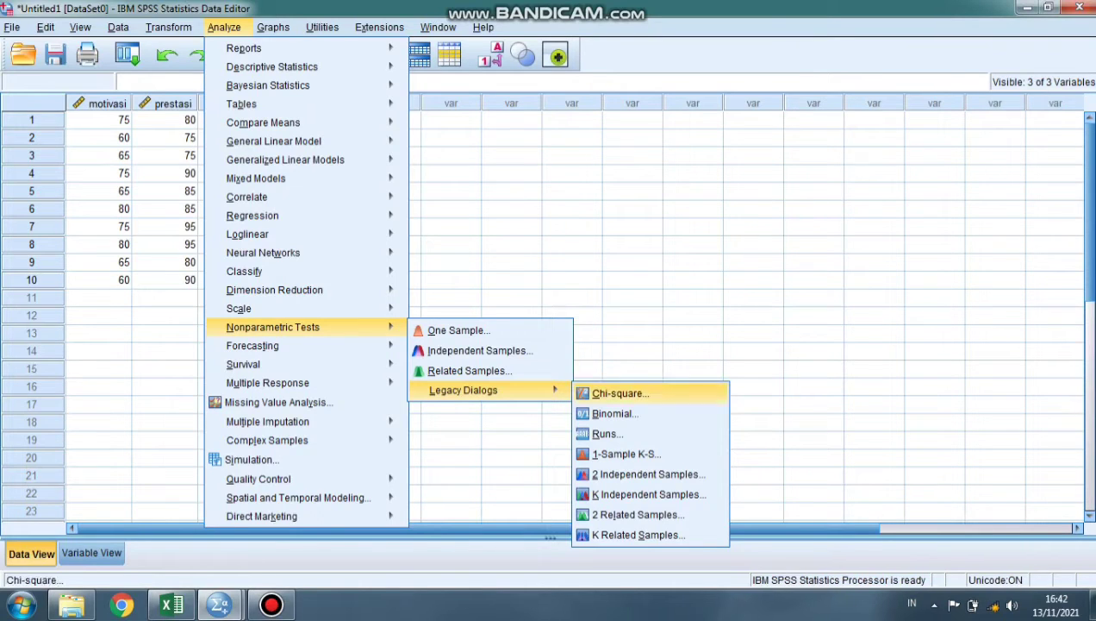
pyautogui.click(627, 455)
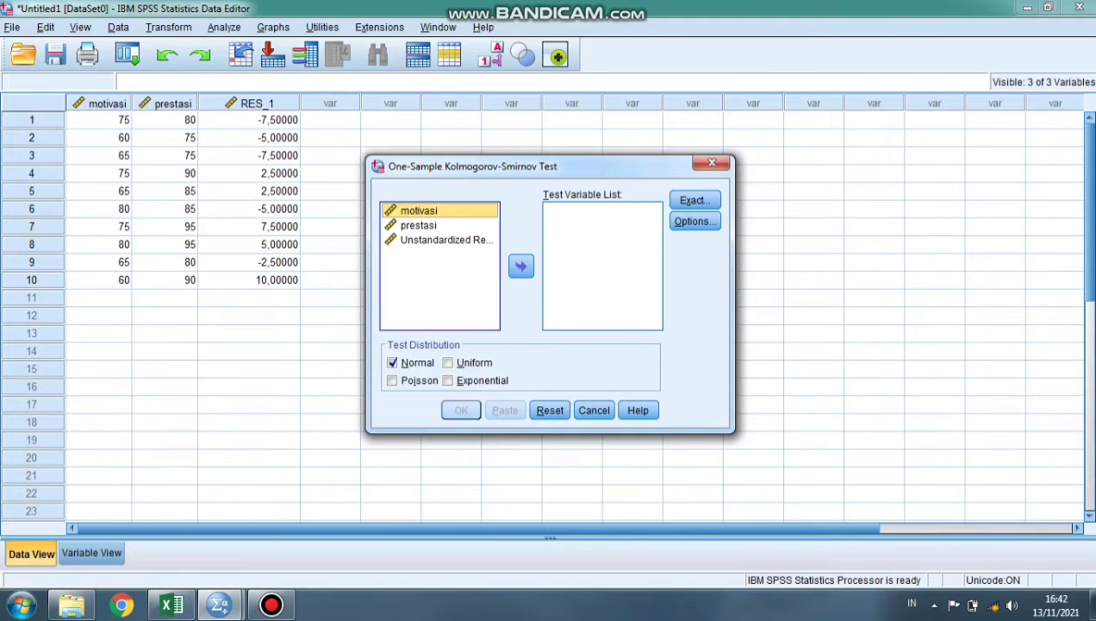
pyautogui.click(446, 240)
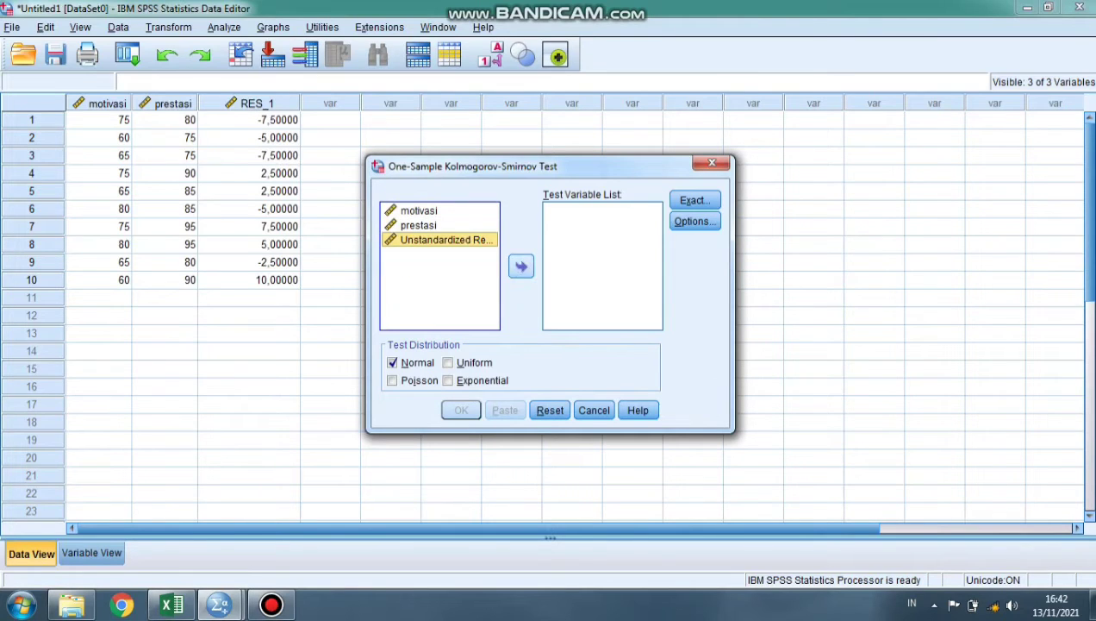
pyautogui.click(521, 267)
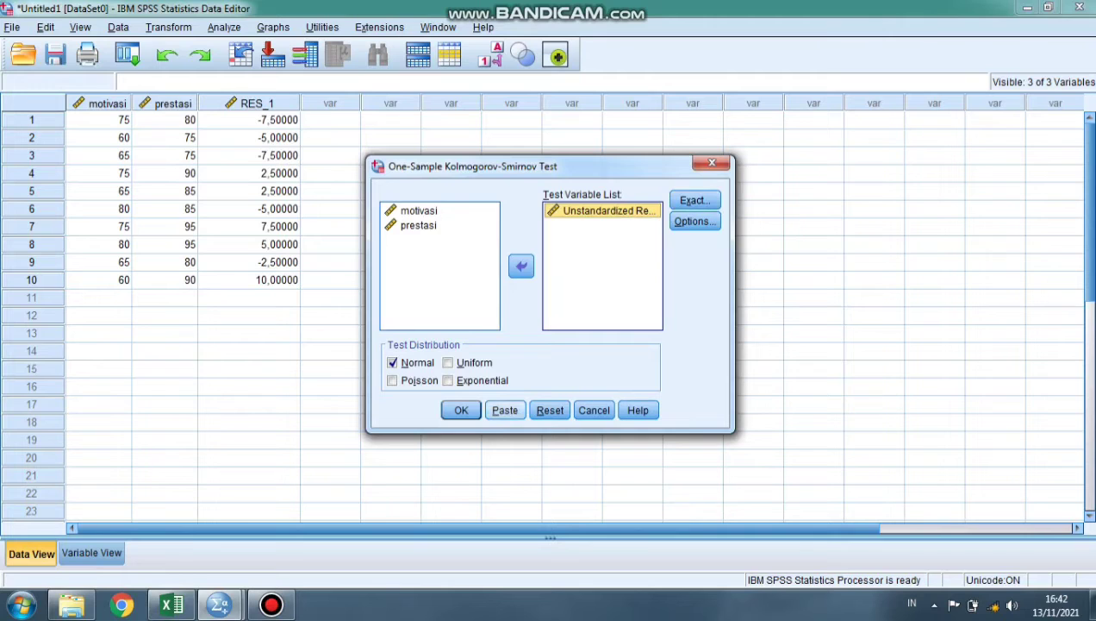
pyautogui.click(461, 409)
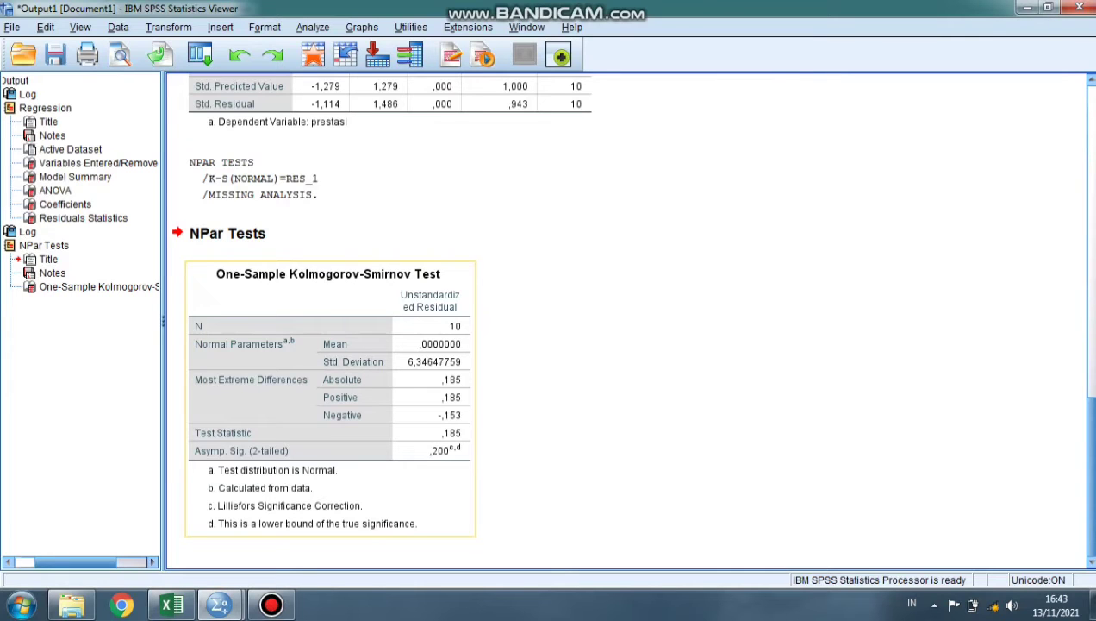
# Step: Return to the dataset in the Data Editor and delete the RES_1 residual variable
pyautogui.click(220, 603)
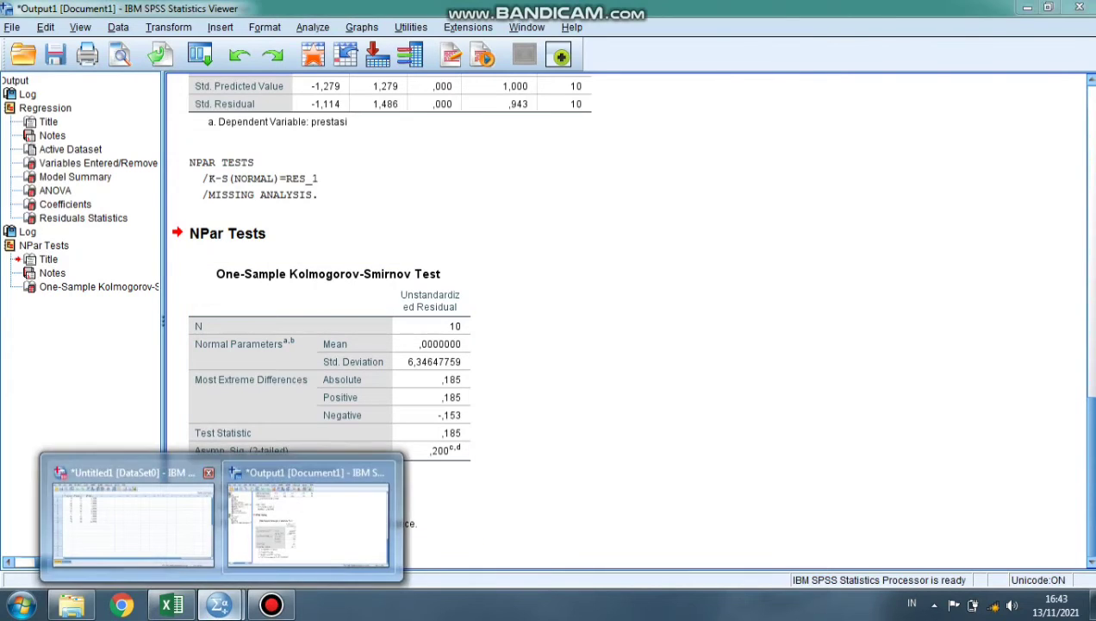
pyautogui.click(132, 521)
pyautogui.click(249, 103)
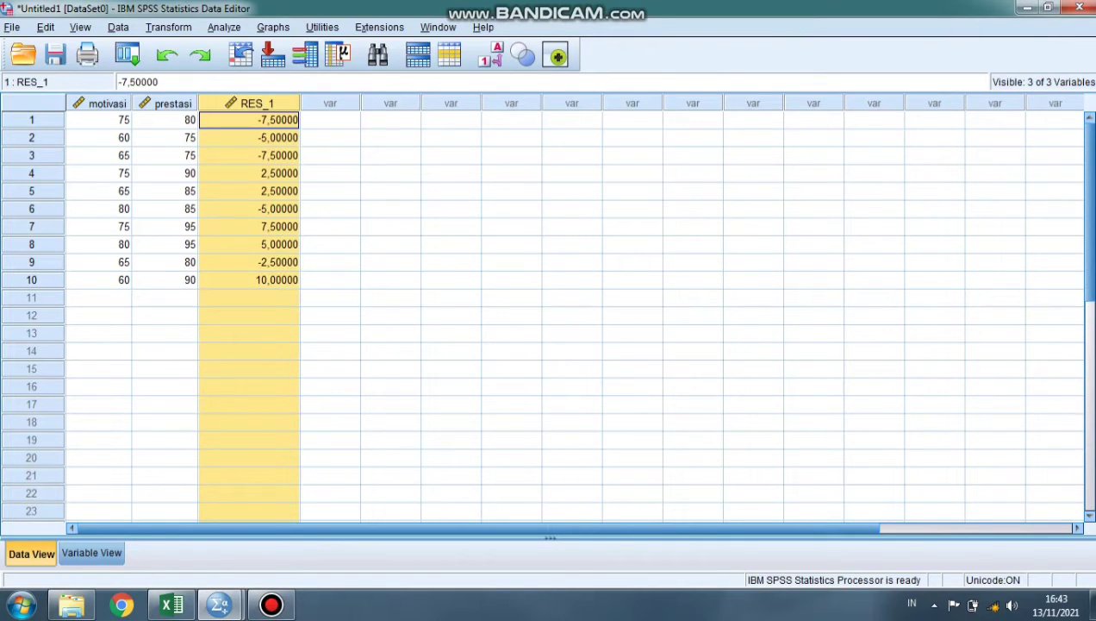
pyautogui.rightClick(259, 102)
pyautogui.click(288, 112)
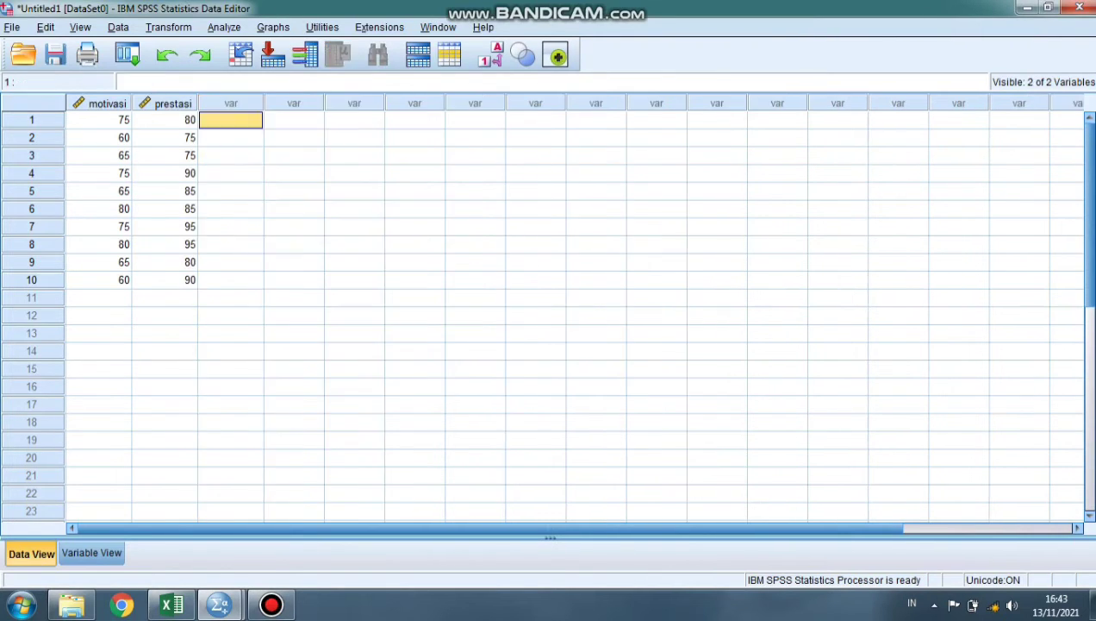
# Step: Run the linear regression of prestasi on motivasi again, keeping the Estimates and Model fit statistics and the default options
pyautogui.click(224, 28)
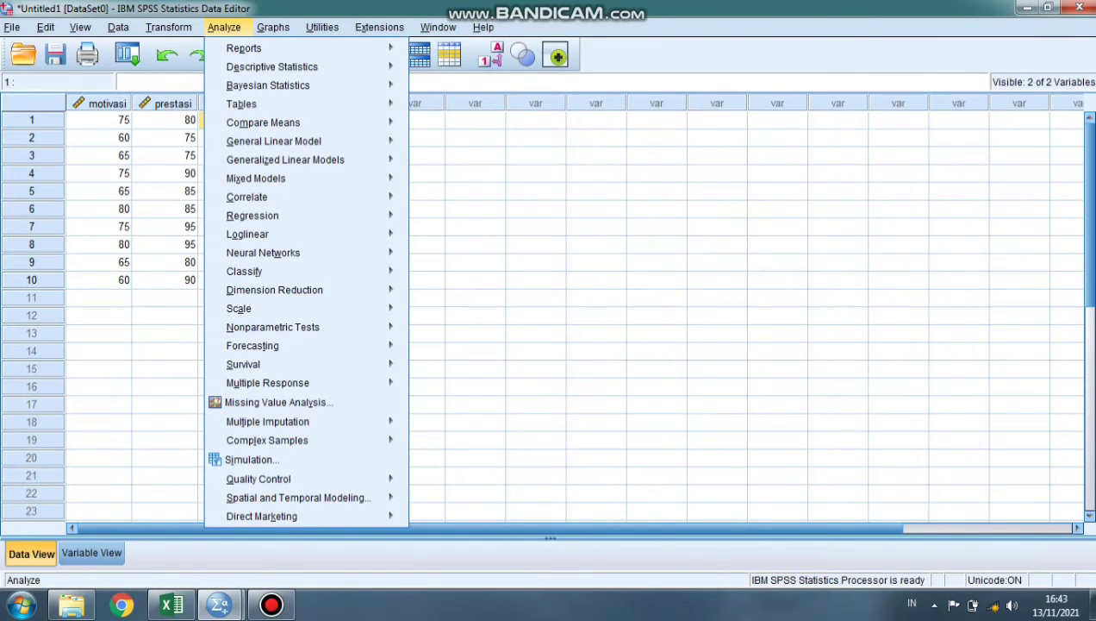
pyautogui.moveTo(242, 104)
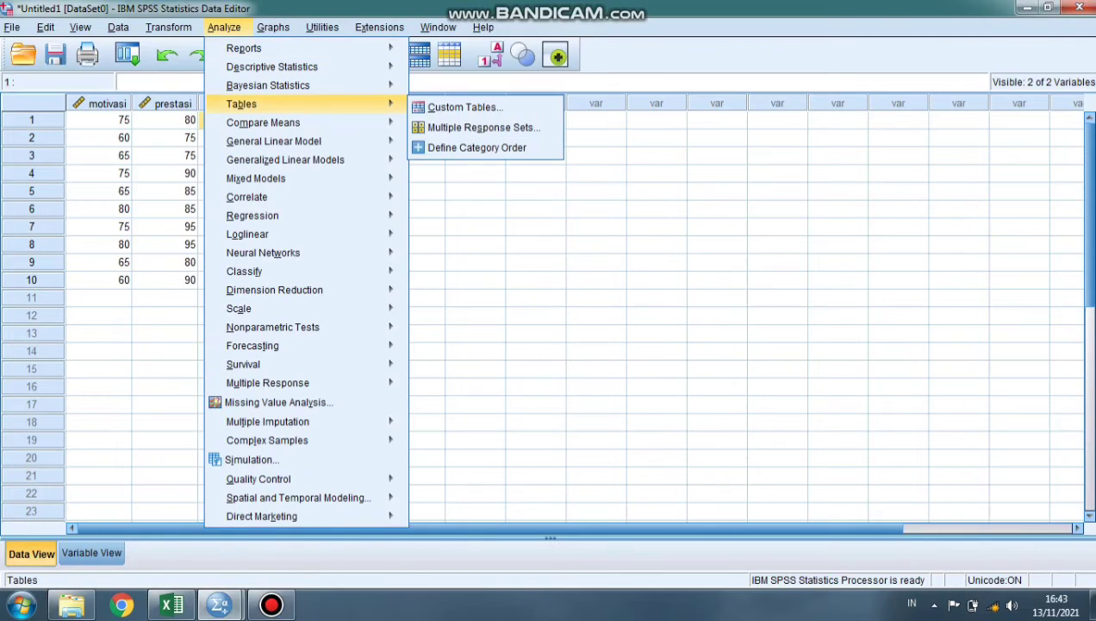
pyautogui.moveTo(252, 215)
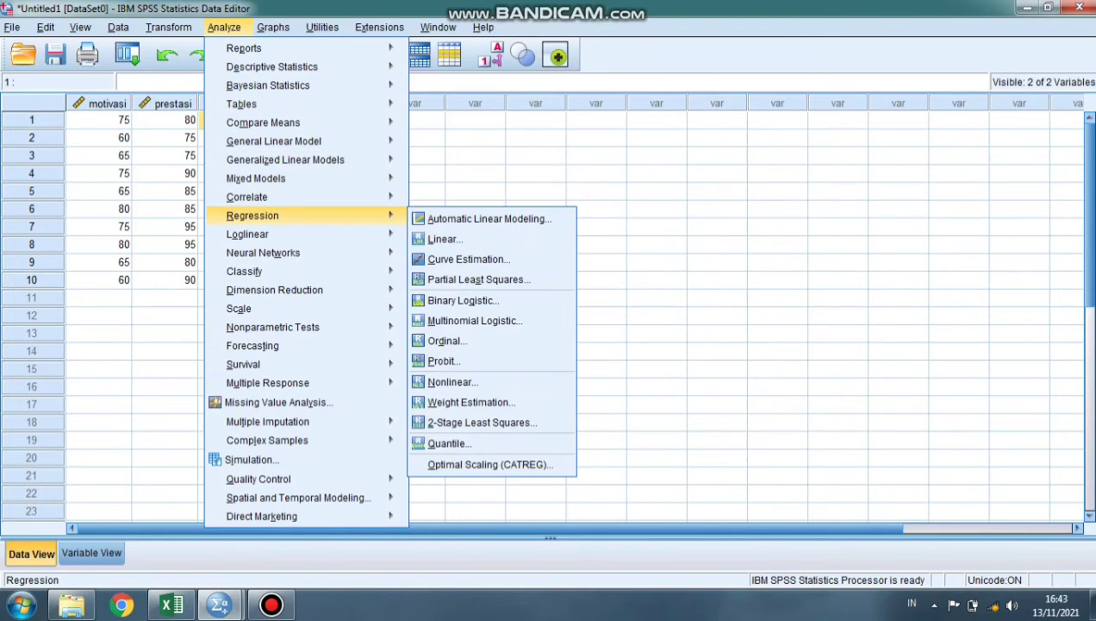
pyautogui.click(445, 239)
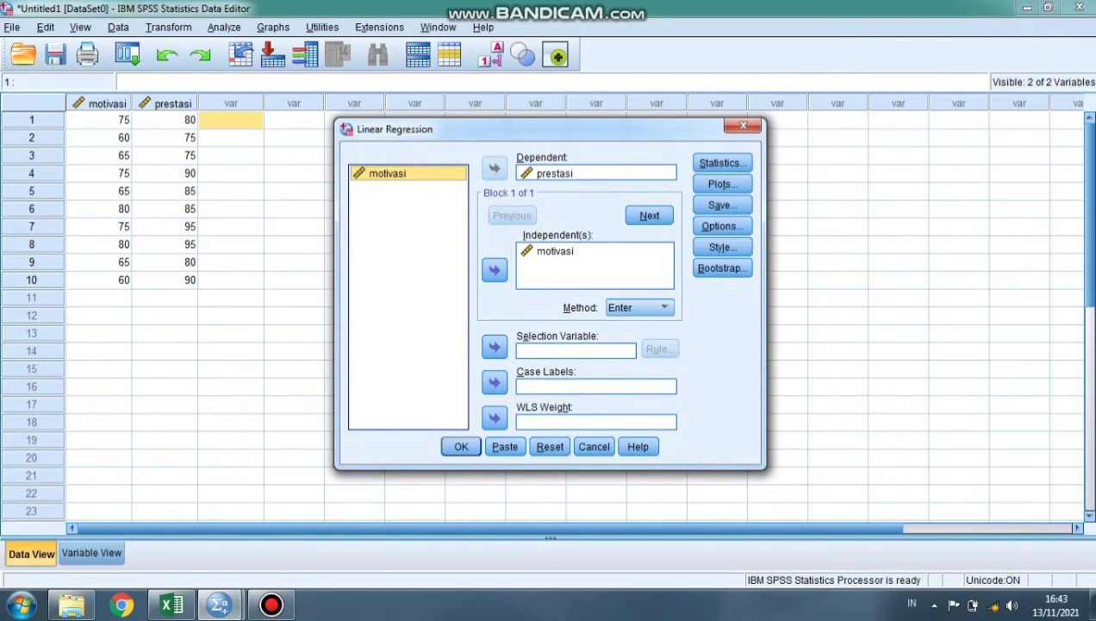
pyautogui.click(722, 163)
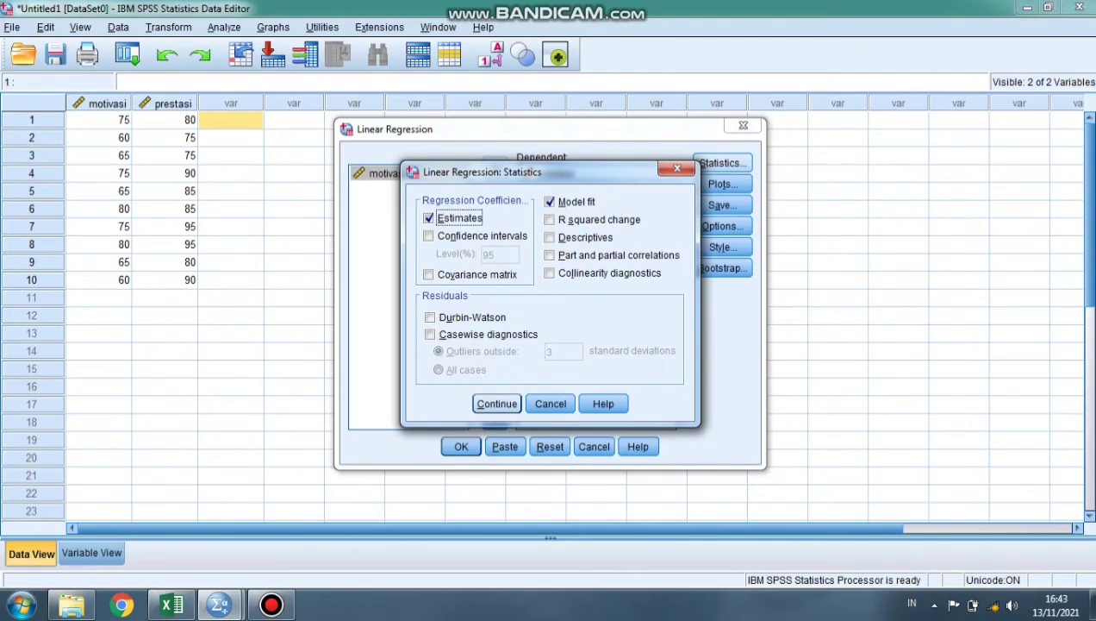
pyautogui.click(497, 404)
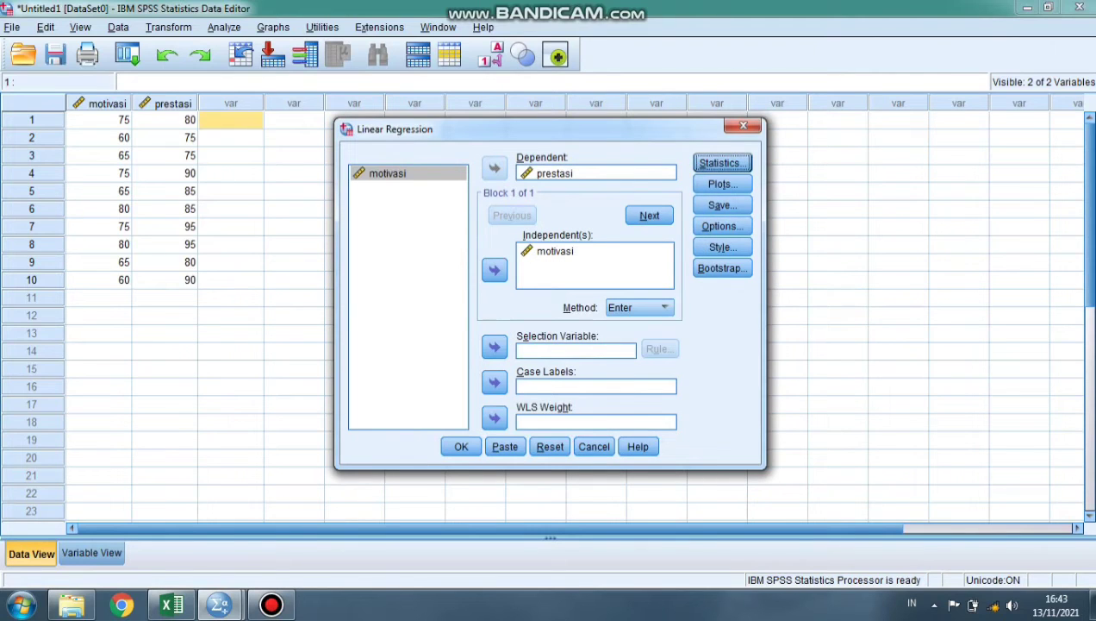
pyautogui.click(719, 226)
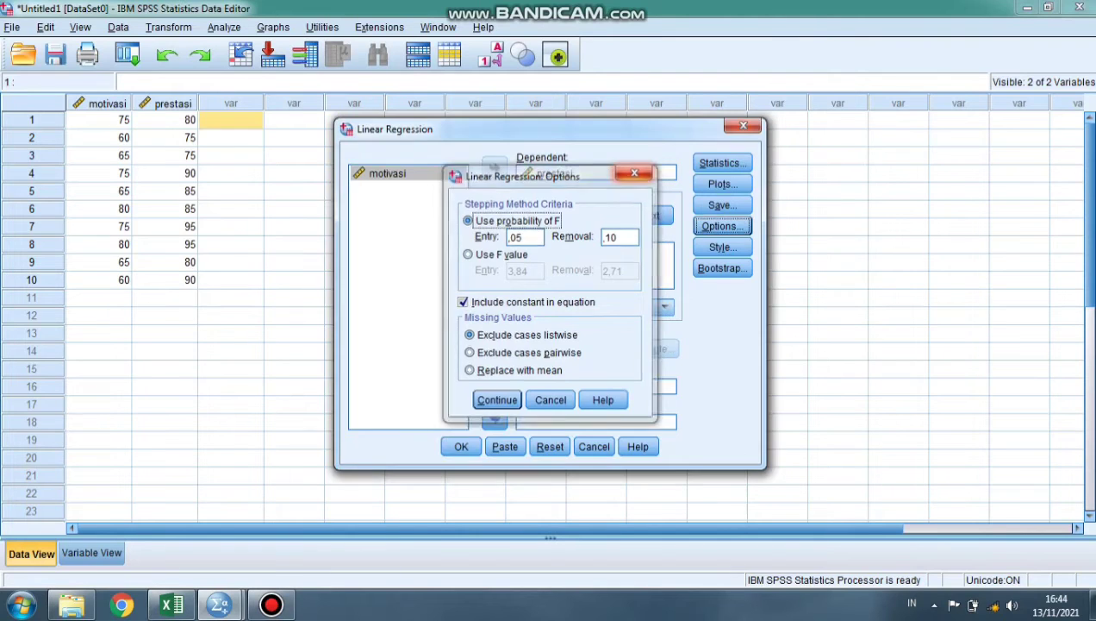
pyautogui.click(635, 172)
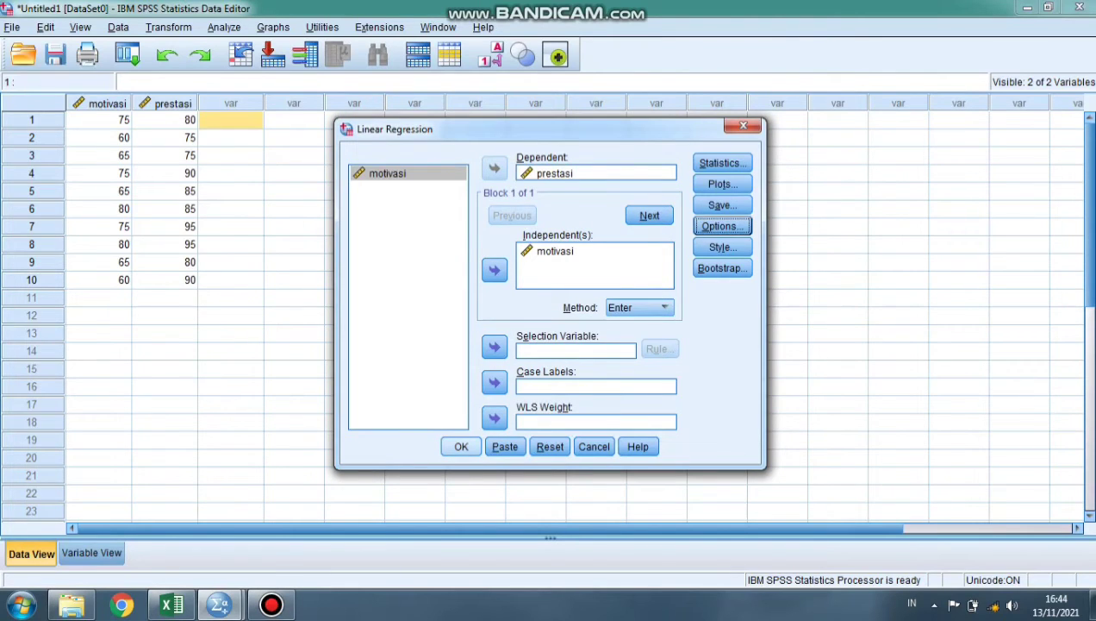
pyautogui.click(461, 446)
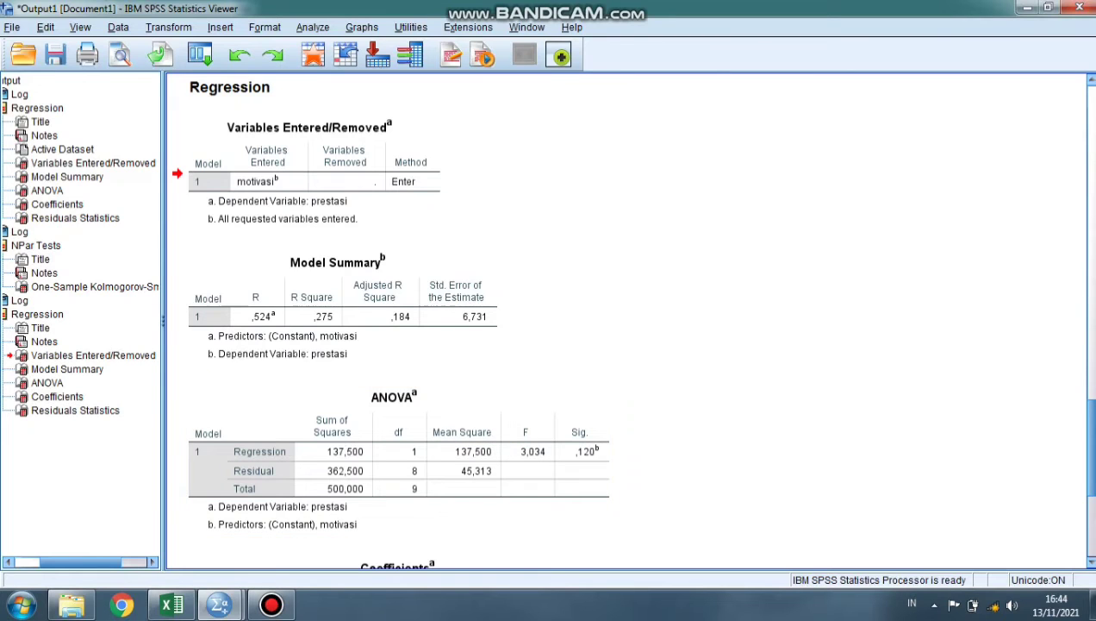
pyautogui.moveTo(1092, 448)
pyautogui.mouseDown()
pyautogui.moveTo(1092, 508)
pyautogui.moveTo(1092, 436)
pyautogui.mouseUp()
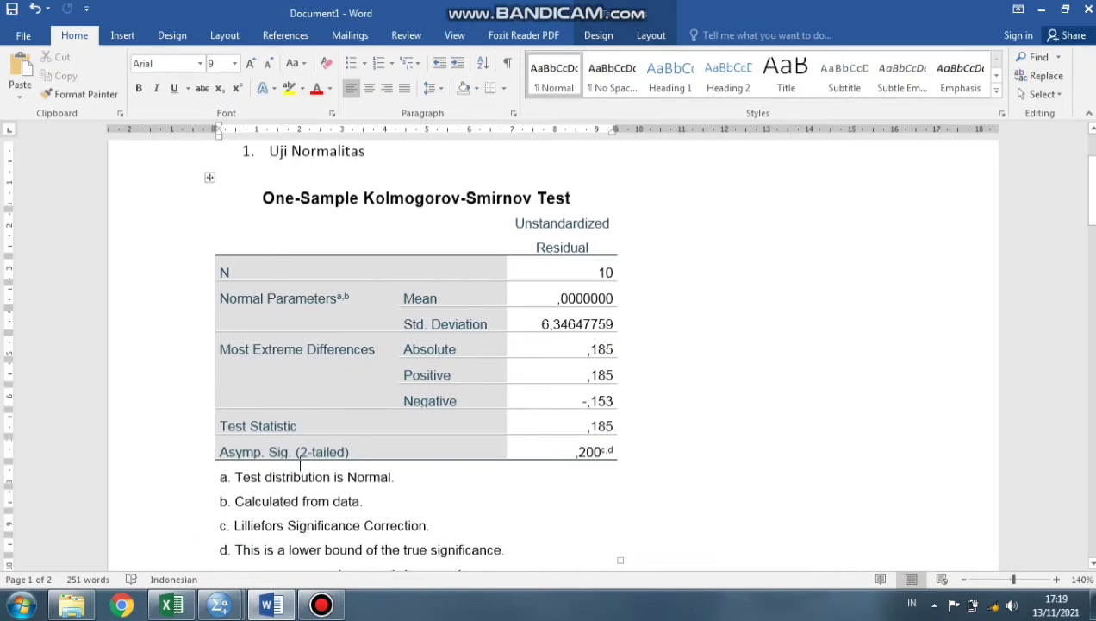
# Step: In the Word report, read the Uji Normalitas table and the Penyesuaian model regresi section with its Coefficients table and regression equation
pyautogui.scroll(-5, 303, 501)
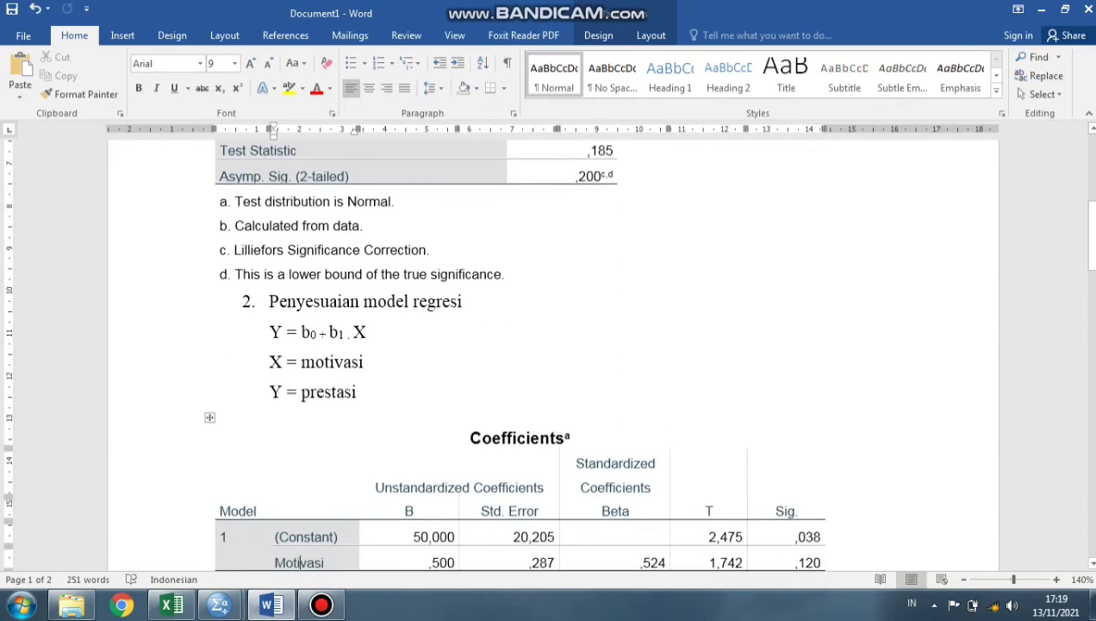
pyautogui.click(306, 561)
pyautogui.scroll(-1, 305, 559)
pyautogui.click(303, 560)
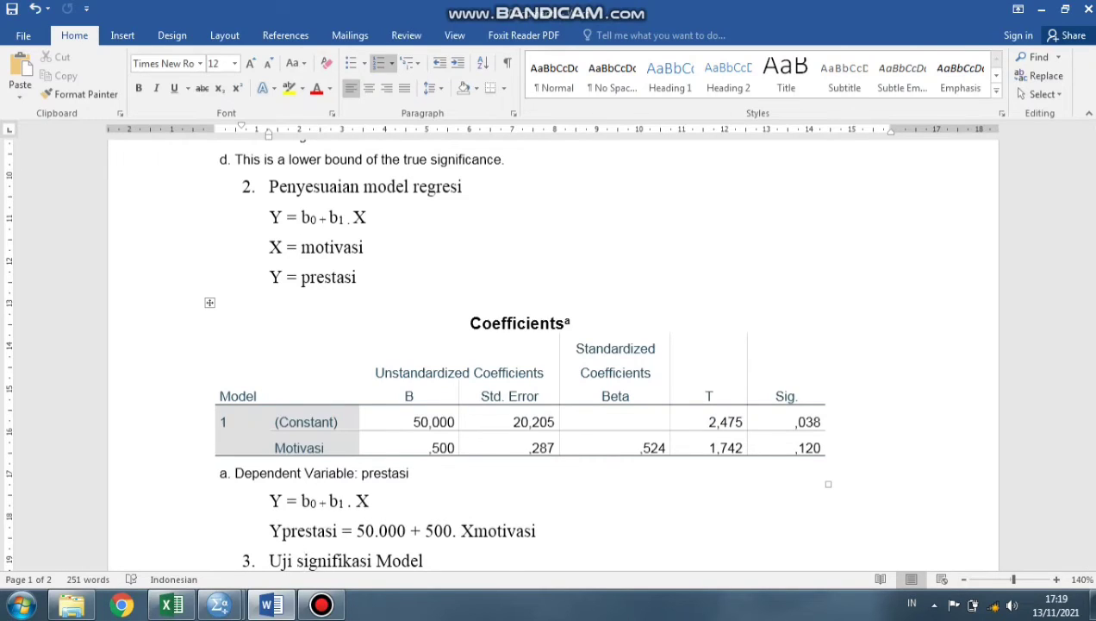
pyautogui.scroll(-4, 517, 353)
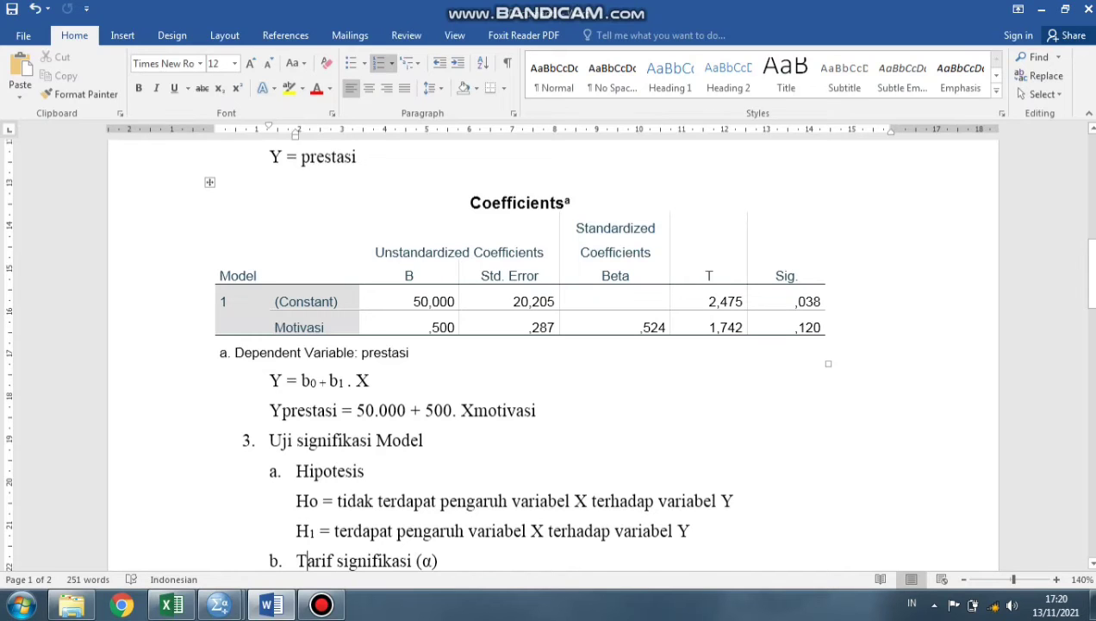
# Step: Read the Uji signifikasi Model section of the report, covering the hypotheses, significance level and Statistik uji heading
pyautogui.press('Down')
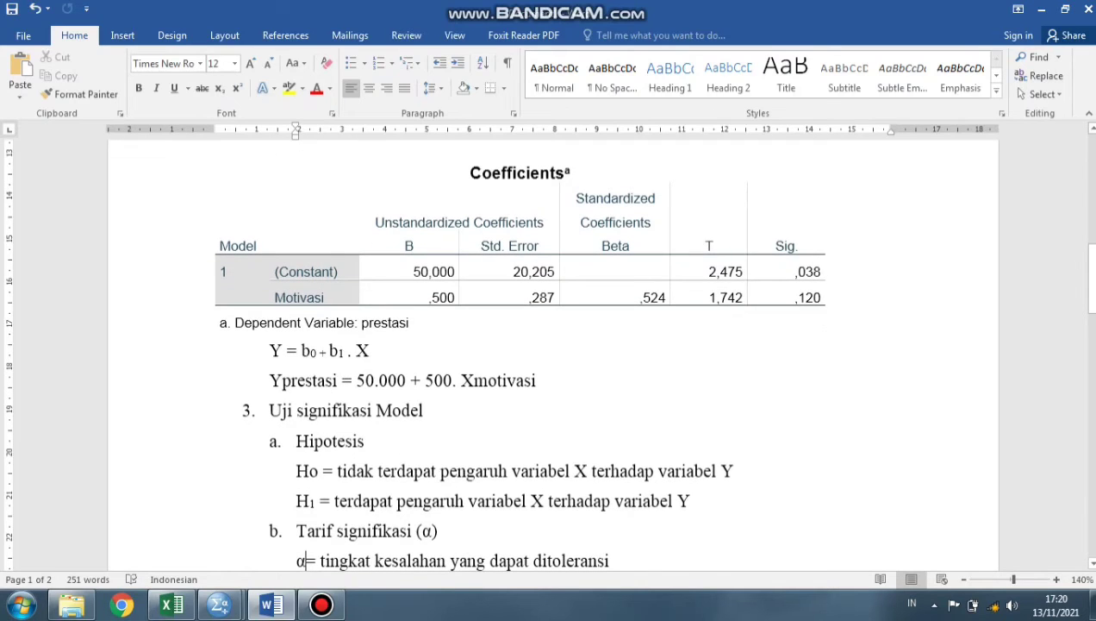
pyautogui.press('Down')
pyautogui.press('Down')
pyautogui.press('Down')
pyautogui.press('Down')
pyautogui.press('Up')
pyautogui.press('Up')
pyautogui.press('Up')
pyautogui.press('Up')
pyautogui.press('Up')
pyautogui.press('Up')
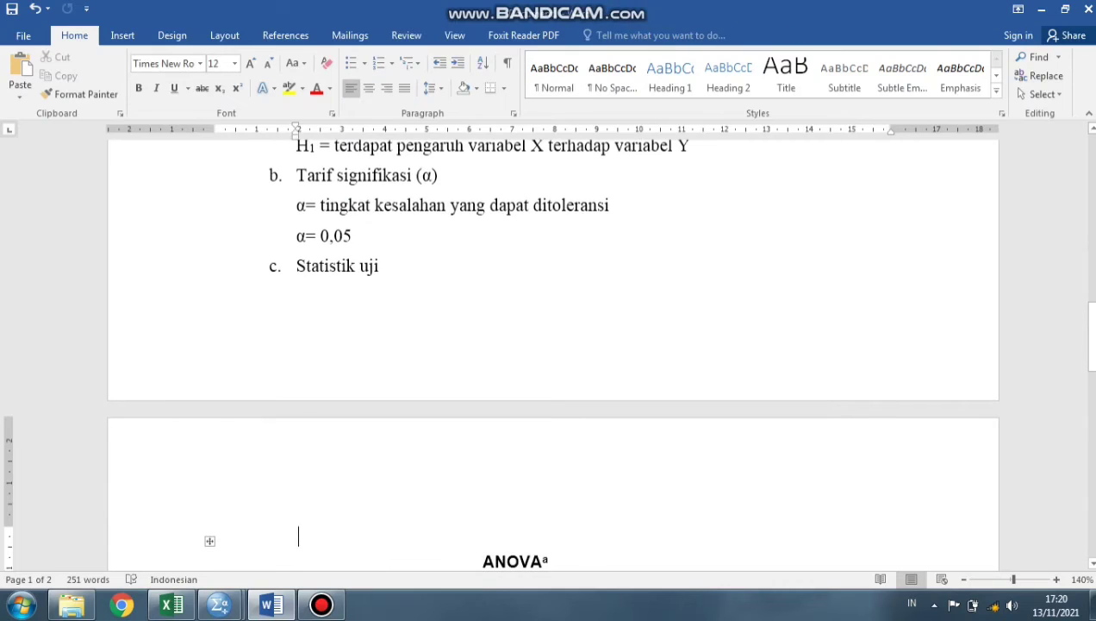
pyautogui.press('Up')
pyautogui.press('Up')
pyautogui.press('Up')
pyautogui.press('Up')
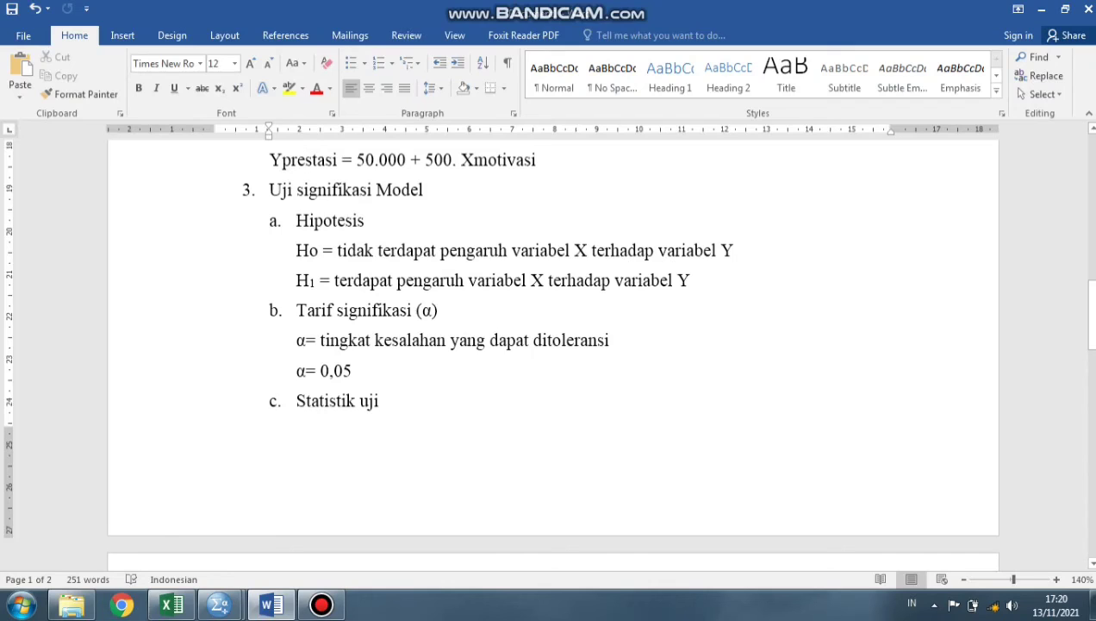
pyautogui.press('Up')
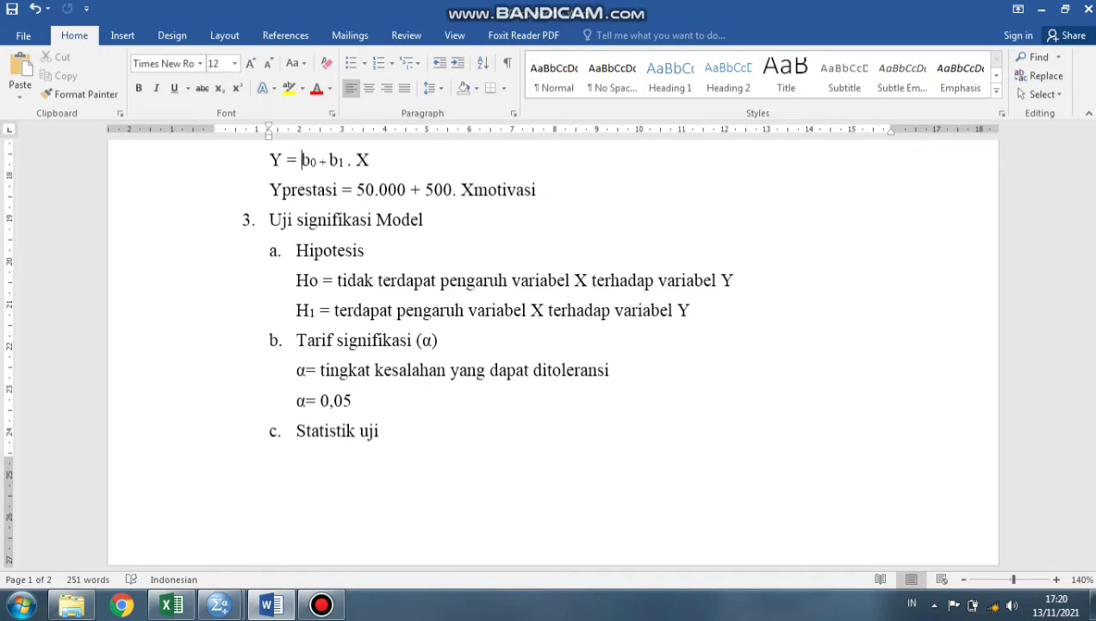
pyautogui.press('Down')
pyautogui.press('Down')
pyautogui.press('Down')
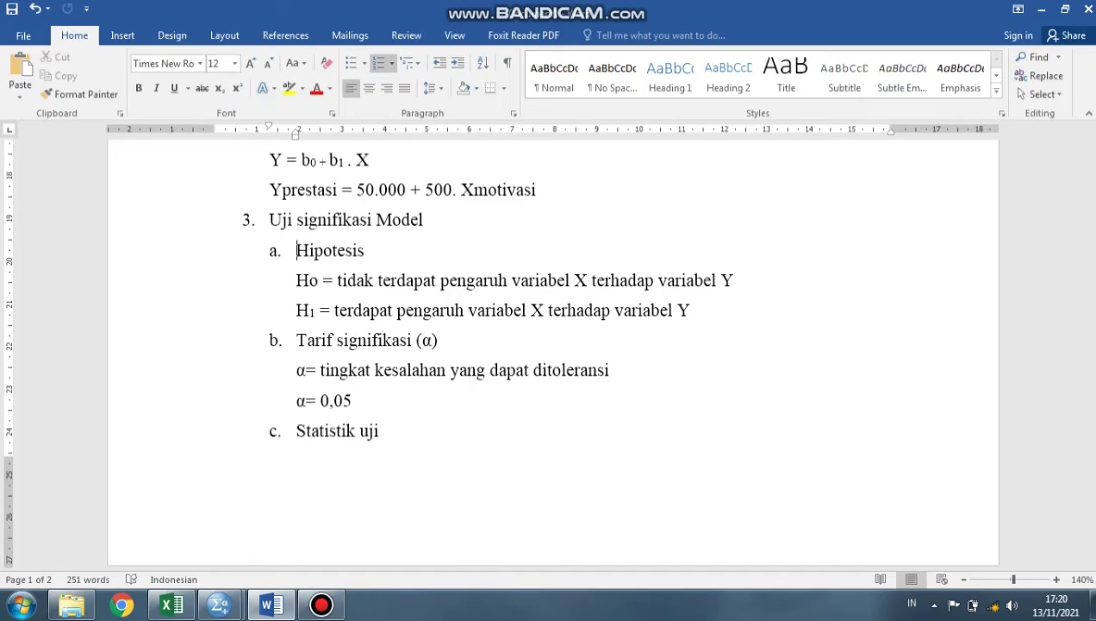
pyautogui.click(297, 310)
pyautogui.press('Down')
pyautogui.press('Down')
pyautogui.press('Down')
pyautogui.press('Down')
pyautogui.press('Down')
pyautogui.press('Down')
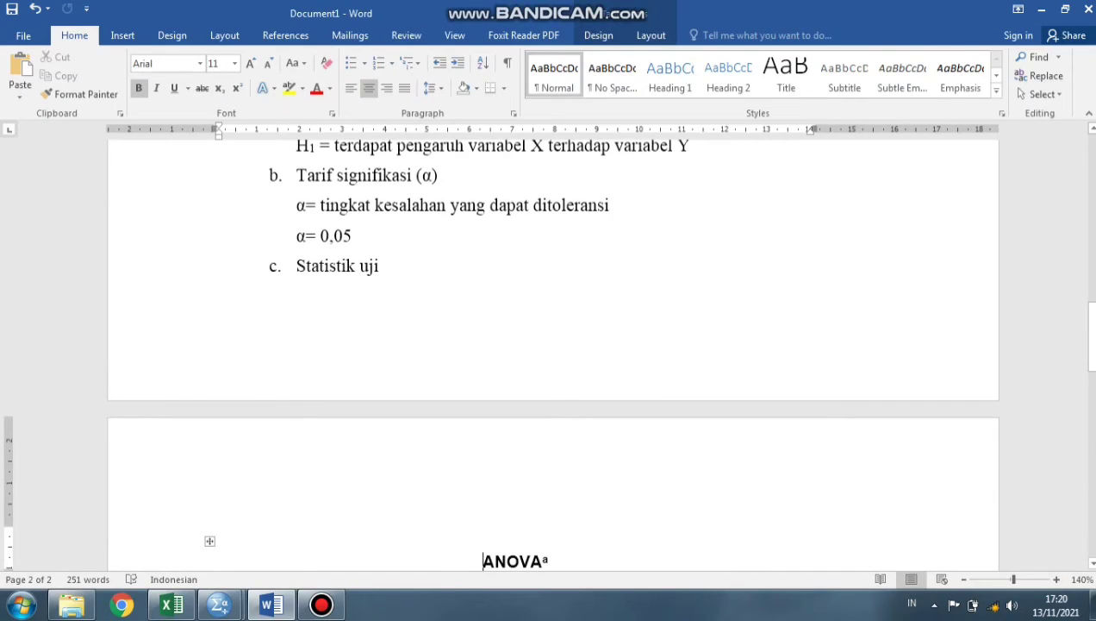
# Step: Examine the ANOVA table in the report and read the Kriteria Uji and Kesimpulan paragraphs below it
pyautogui.press('Down')
pyautogui.press('Down')
pyautogui.press('Down')
pyautogui.press('Down')
pyautogui.press('Down')
pyautogui.press('Down')
pyautogui.press('Down')
pyautogui.press('Down')
pyautogui.press('Down')
pyautogui.press('Down')
pyautogui.press('Down')
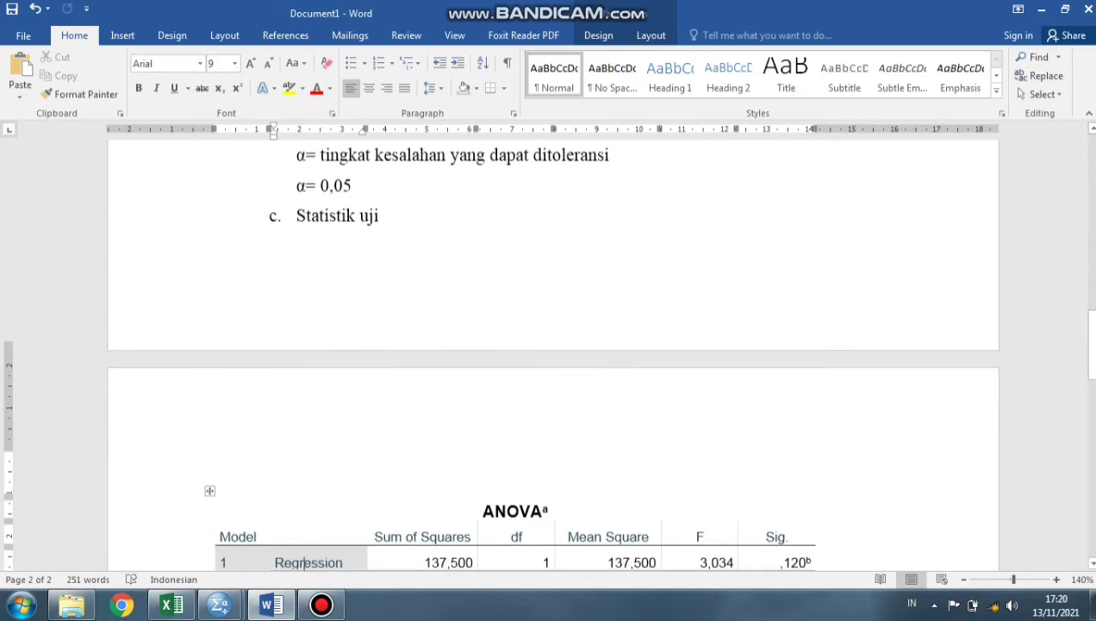
pyautogui.press('Down')
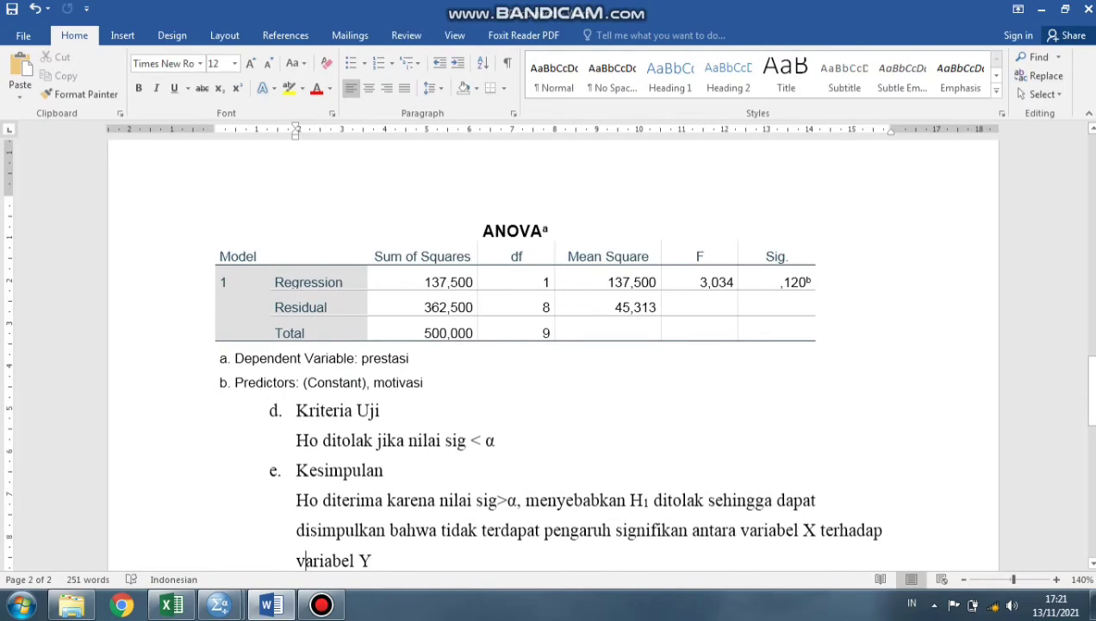
pyautogui.press('Down')
pyautogui.press('Down')
pyautogui.press('Down')
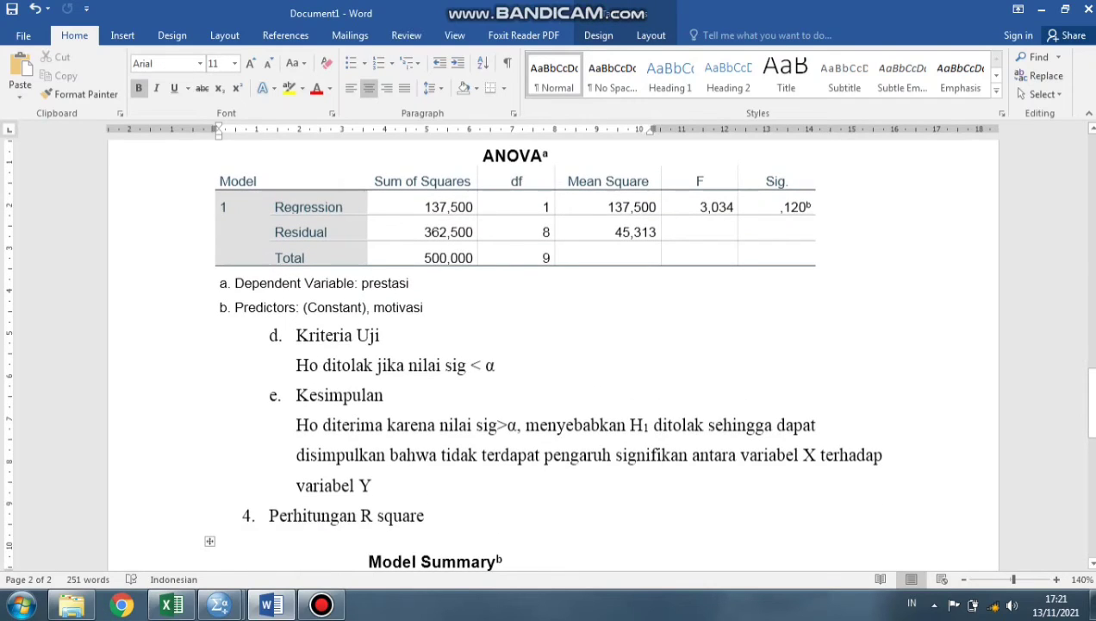
# Step: Examine the Perhitungan R square section of the report with its Model Summary table down to the table notes
pyautogui.press('Down')
pyautogui.press('Down')
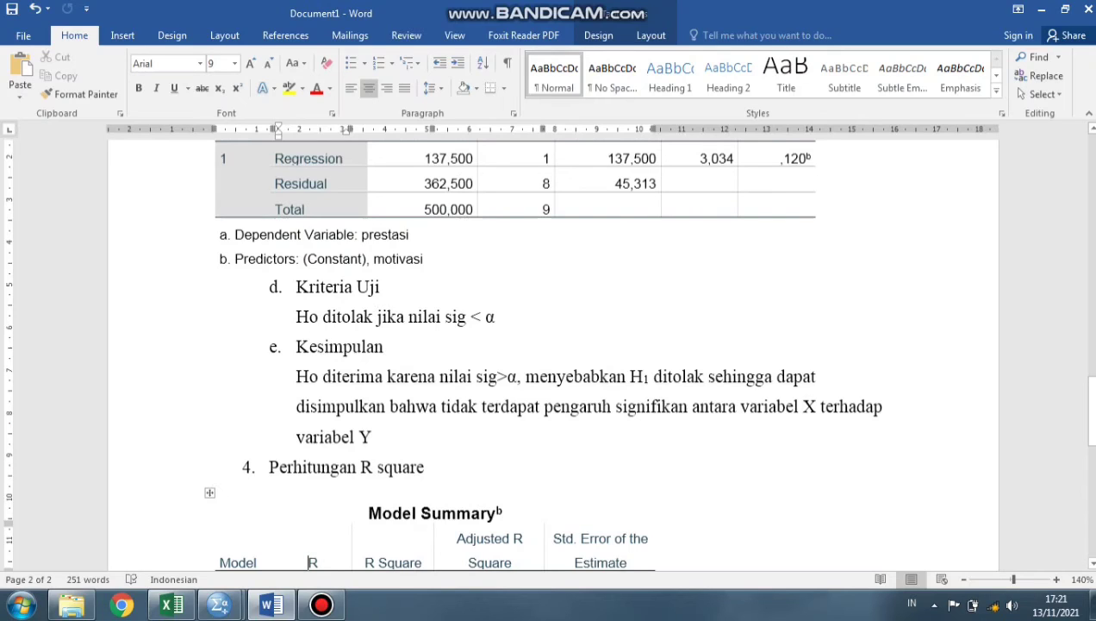
pyautogui.press('Down')
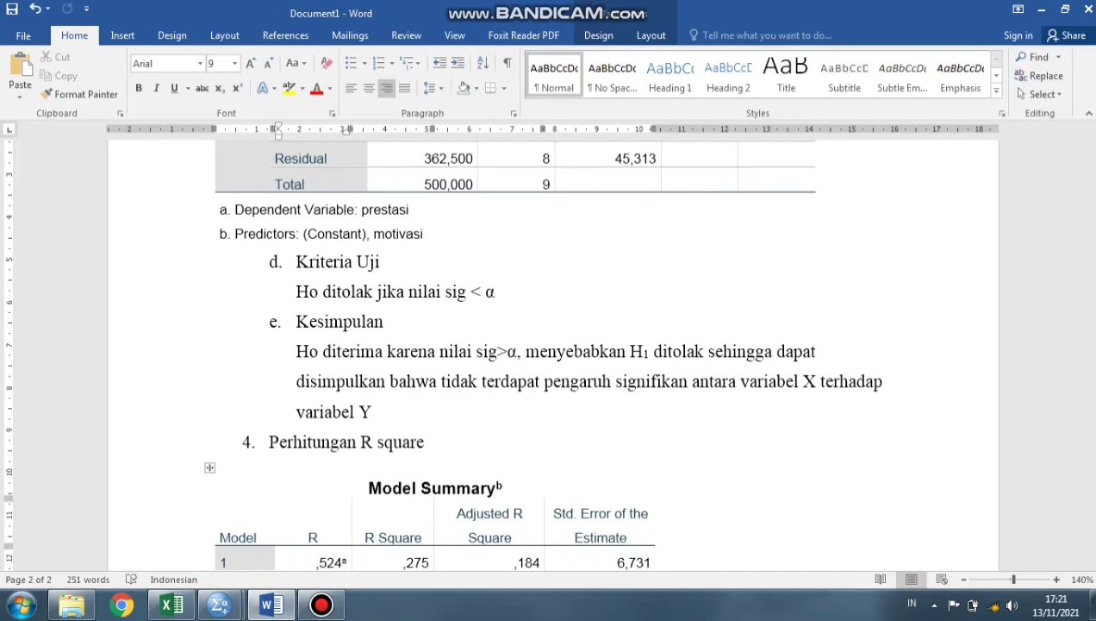
pyautogui.press('Down')
pyautogui.press('Down')
pyautogui.press('Down')
pyautogui.press('Down')
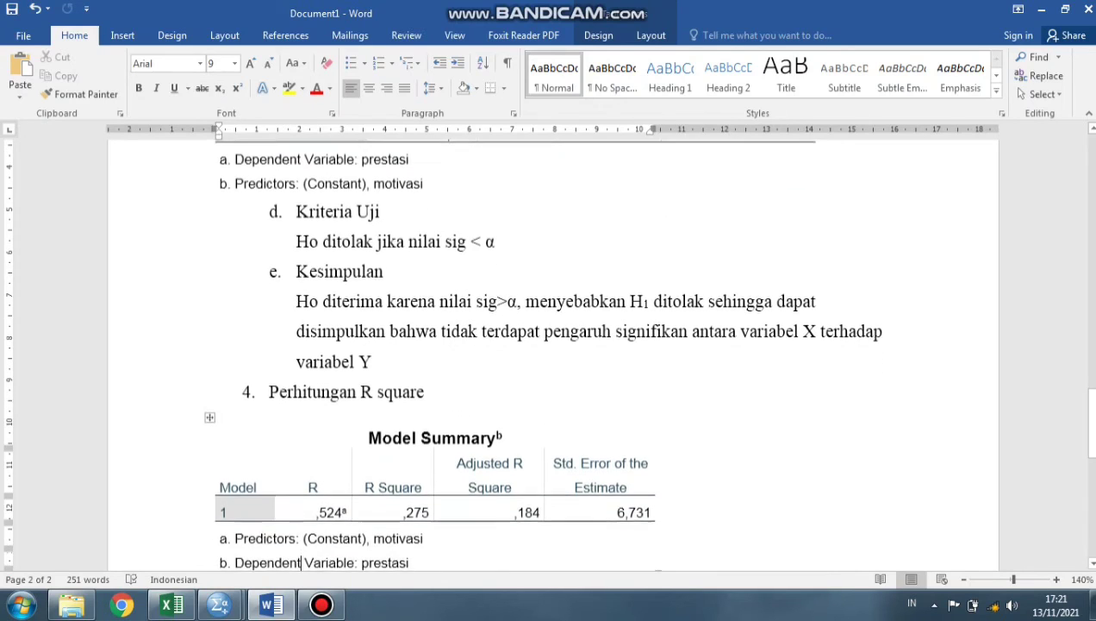
pyautogui.press('Down')
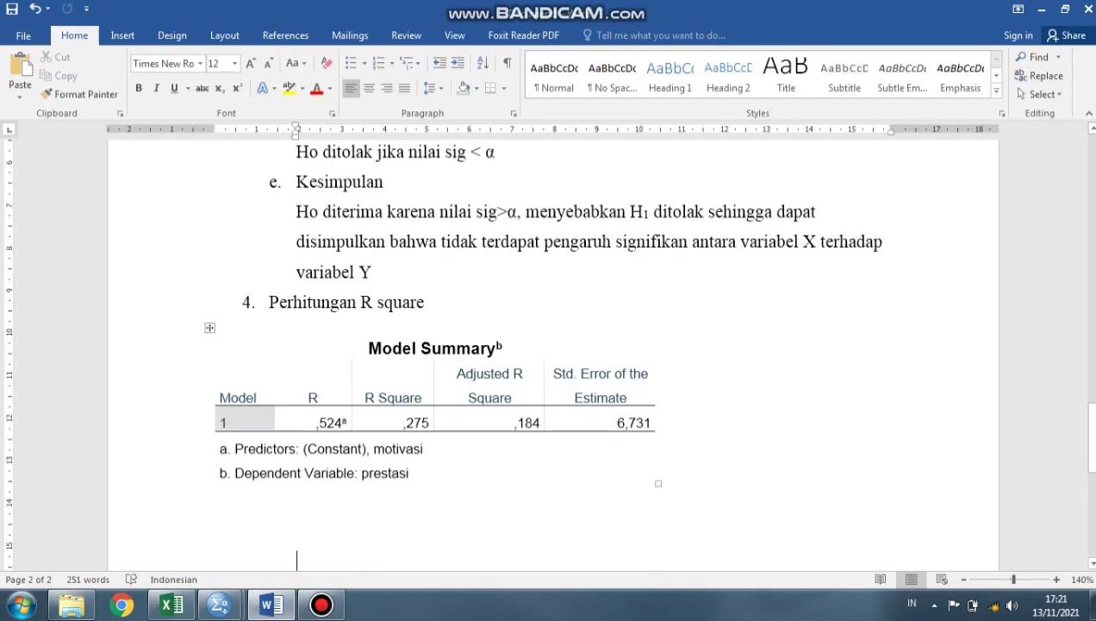
pyautogui.press('Down')
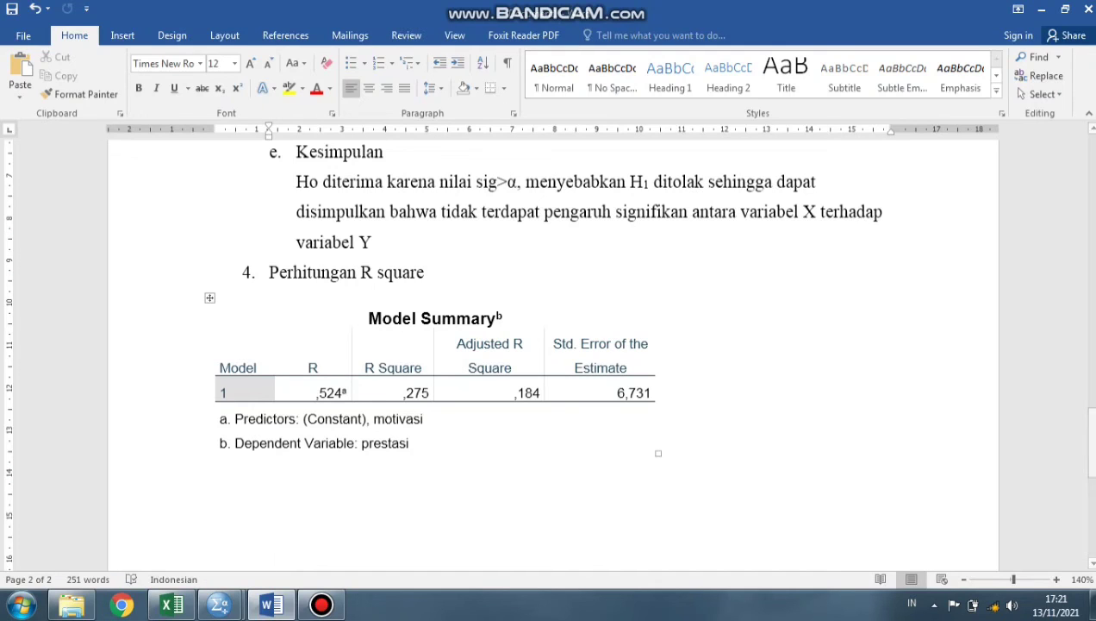
pyautogui.press('Down')
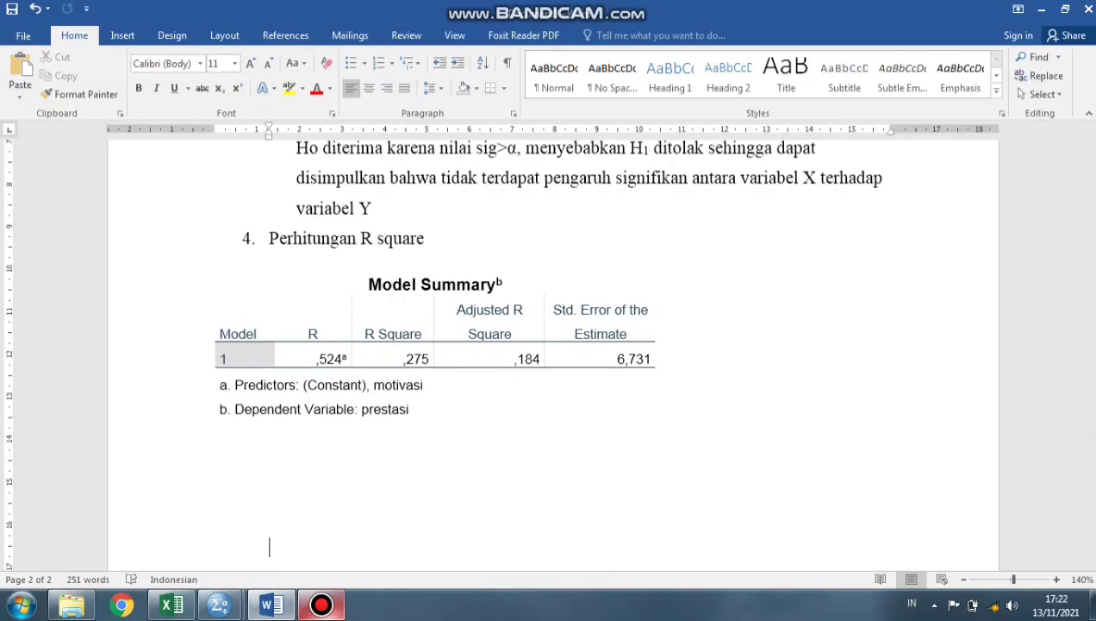
pyautogui.moveTo(321, 603)
pyautogui.click(321, 517)
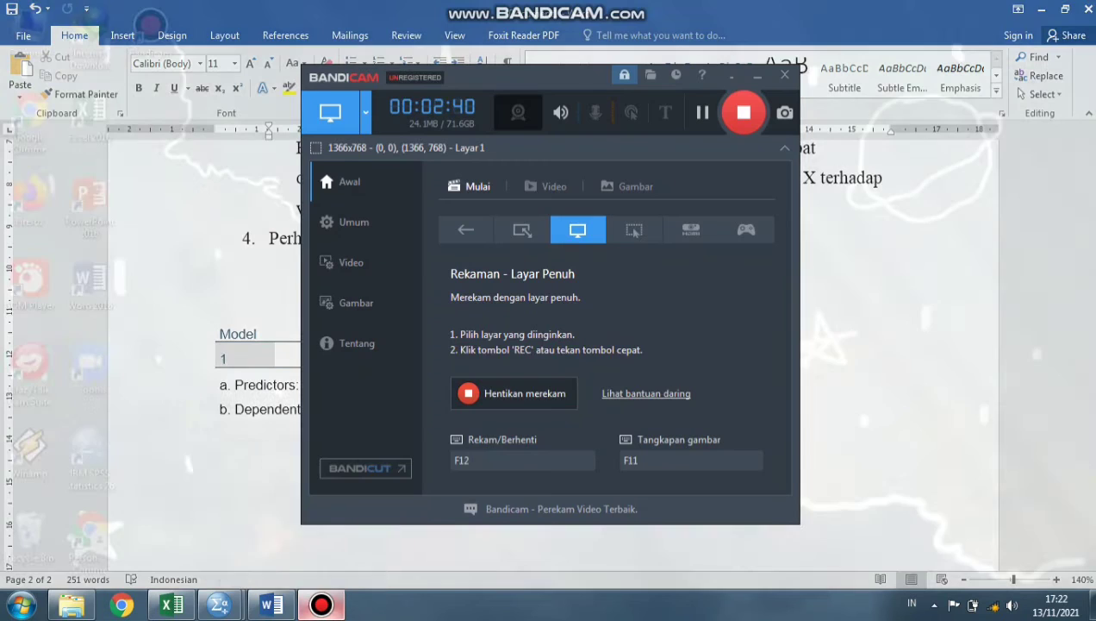